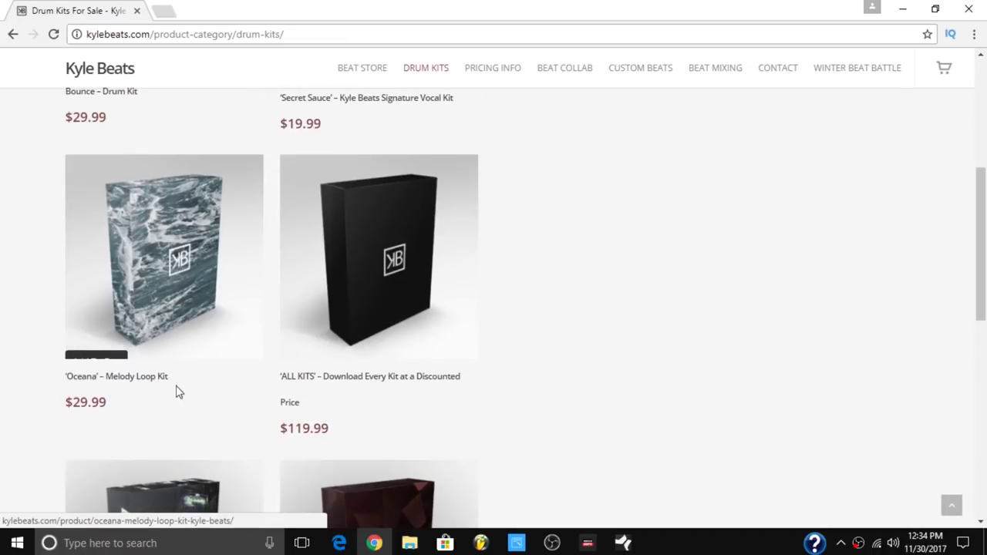
# Open the 'Oceana' – Melody Loop Kit product page and look through it.
pyautogui.click(189, 287)
pyautogui.scroll(-5, 278, 308)
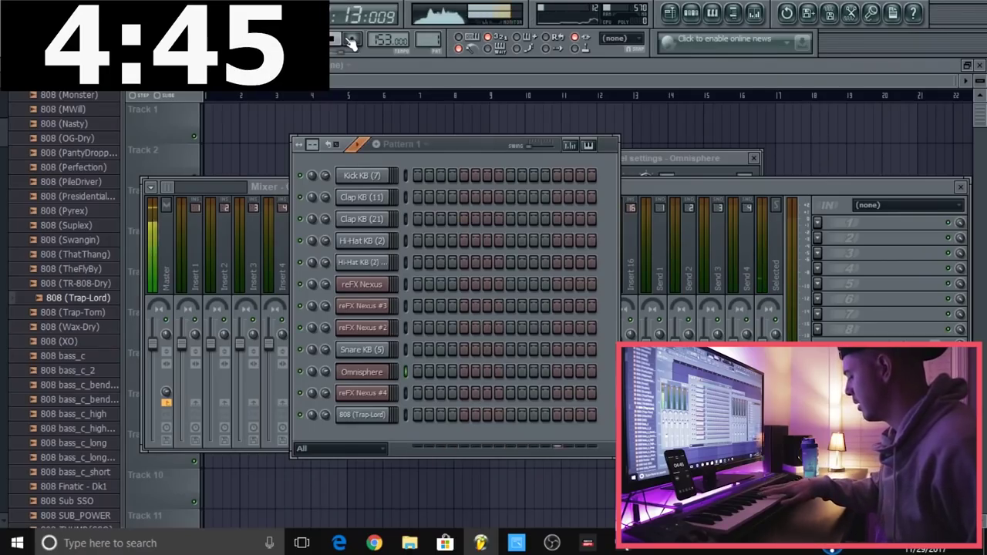
# Switch to FL Studio, record a chord progression on the Omnisphere channel of Pattern 1 and open its notes in the piano roll.
pyautogui.click(351, 41)
pyautogui.click(351, 40)
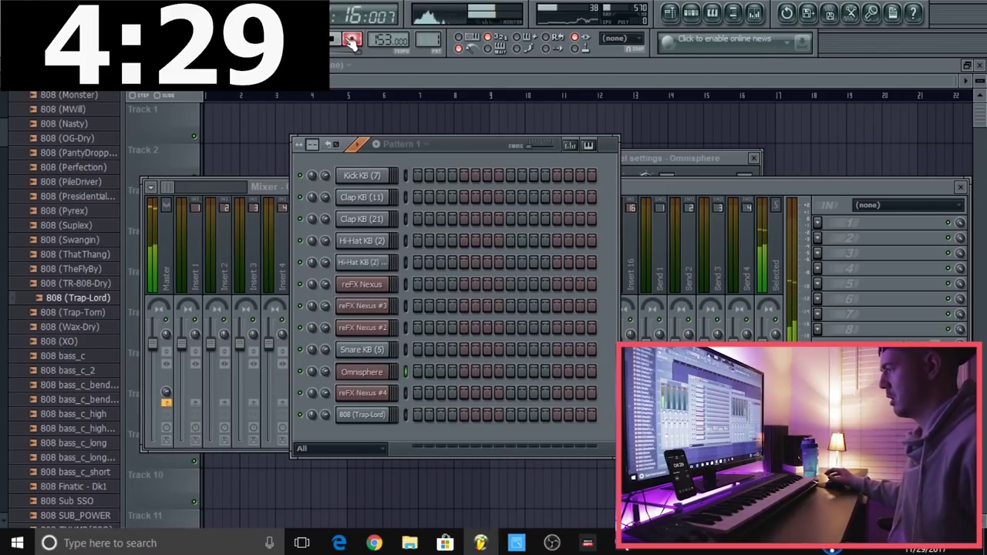
pyautogui.press('space')
pyautogui.click(434, 374)
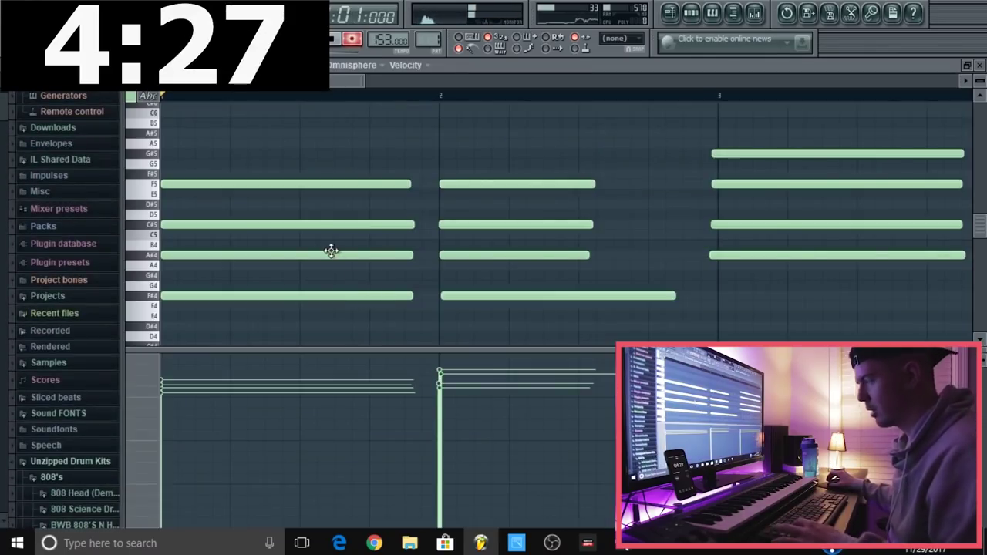
# Quantize all the recorded Omnisphere chord notes, switch off recording and play the pattern back.
pyautogui.hotkey('ctrl', 'a')
pyautogui.hotkey('ctrl', 'q')
pyautogui.scroll(-4, 233, 100)
pyautogui.keyDown('ctrl'); pyautogui.click(229, 96); pyautogui.keyUp('ctrl')
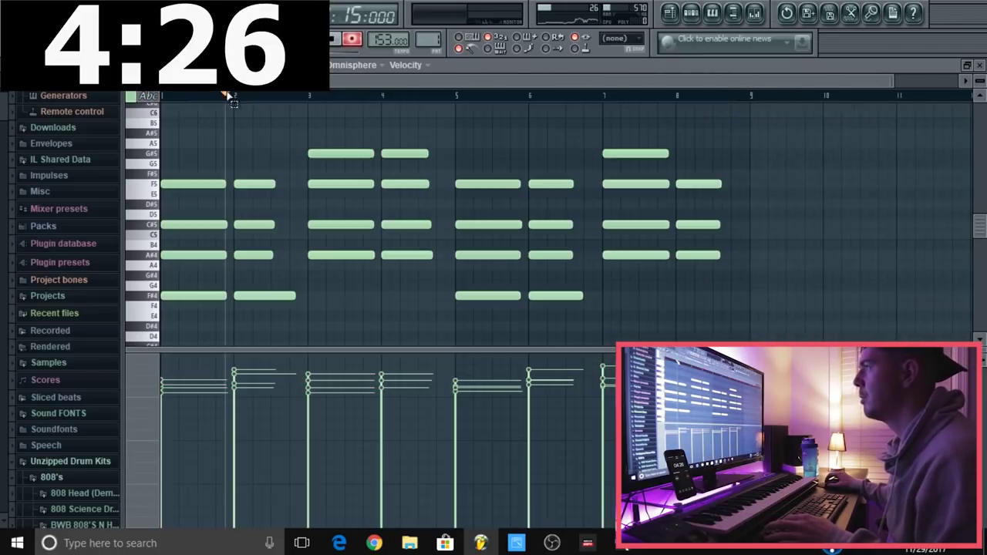
pyautogui.click(350, 44)
pyautogui.press('space')
# Lower the level of the Omnisphere track in the mixer.
pyautogui.click(693, 13)
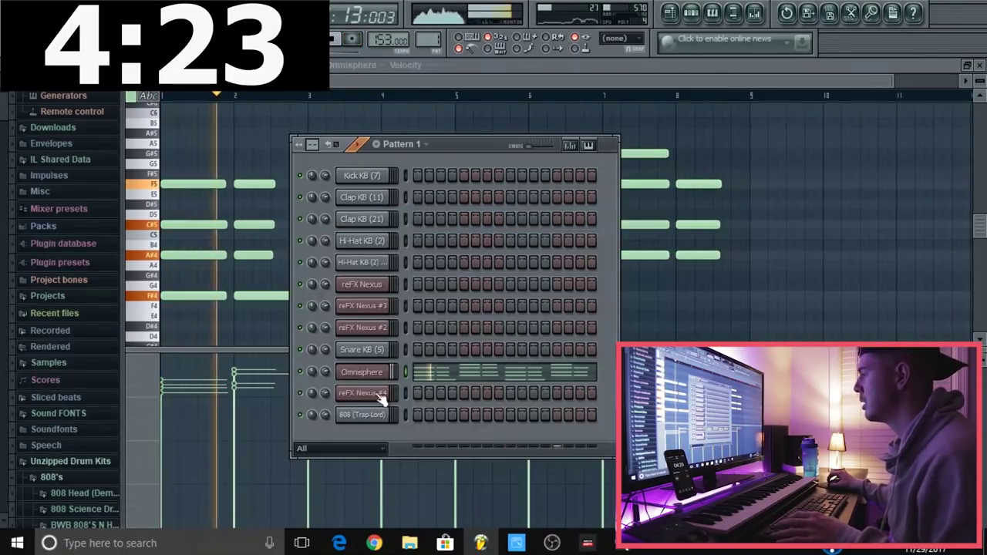
pyautogui.click(383, 372)
pyautogui.press('F9')
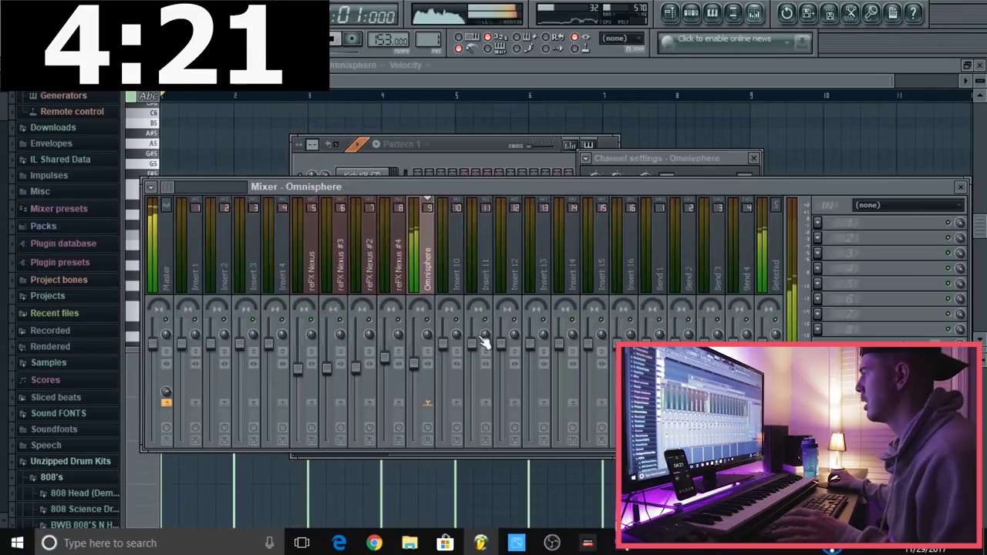
pyautogui.moveTo(416, 364); pyautogui.dragTo(414, 378)
# Check the audio mixer and capture scene in OBS, return to FL Studio and resume playback.
pyautogui.click(551, 543)
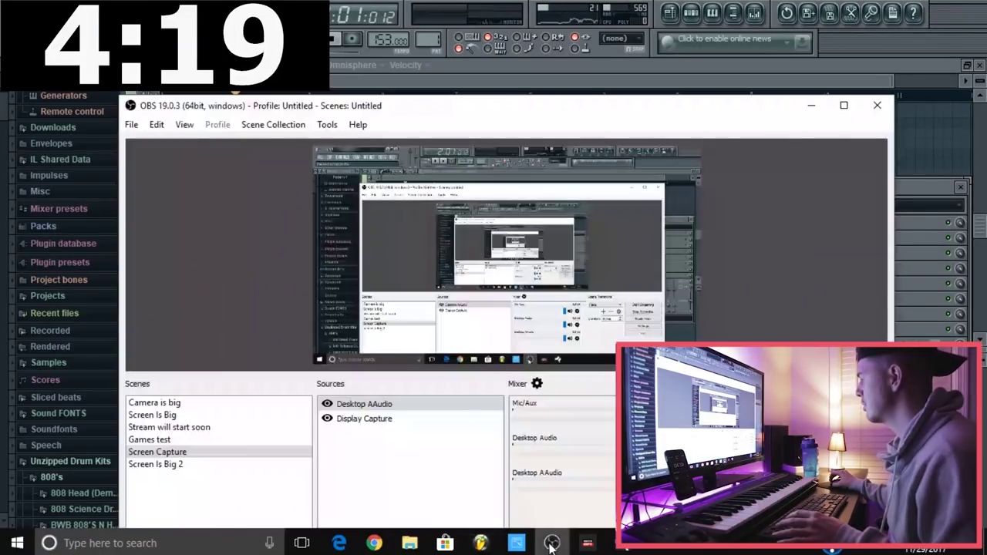
pyautogui.click(551, 543)
pyautogui.press('space')
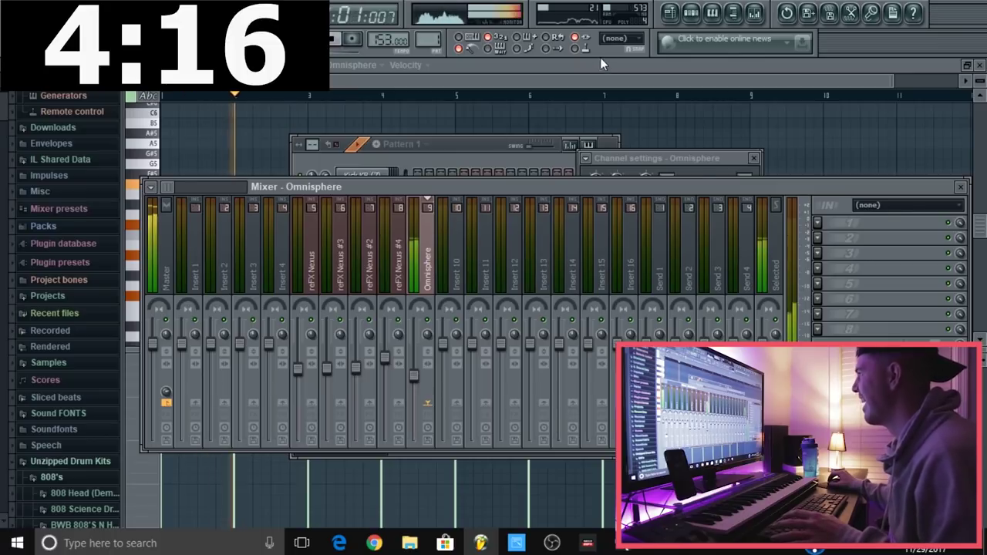
# Copy the Omnisphere chord notes into the reFX Nexus channel.
pyautogui.click(670, 14)
pyautogui.click(691, 14)
pyautogui.rightClick(389, 370)
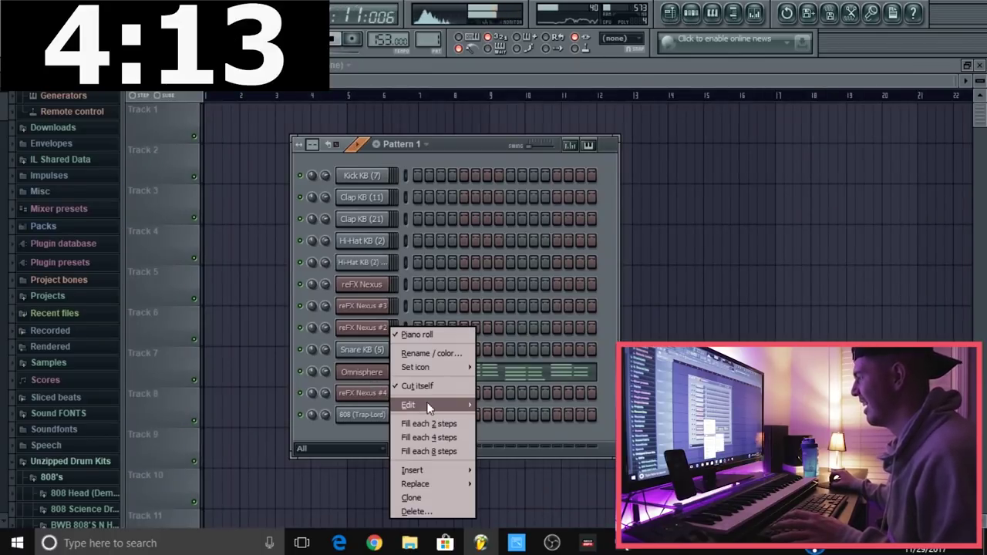
pyautogui.rightClick(378, 287)
pyautogui.moveTo(432, 354)
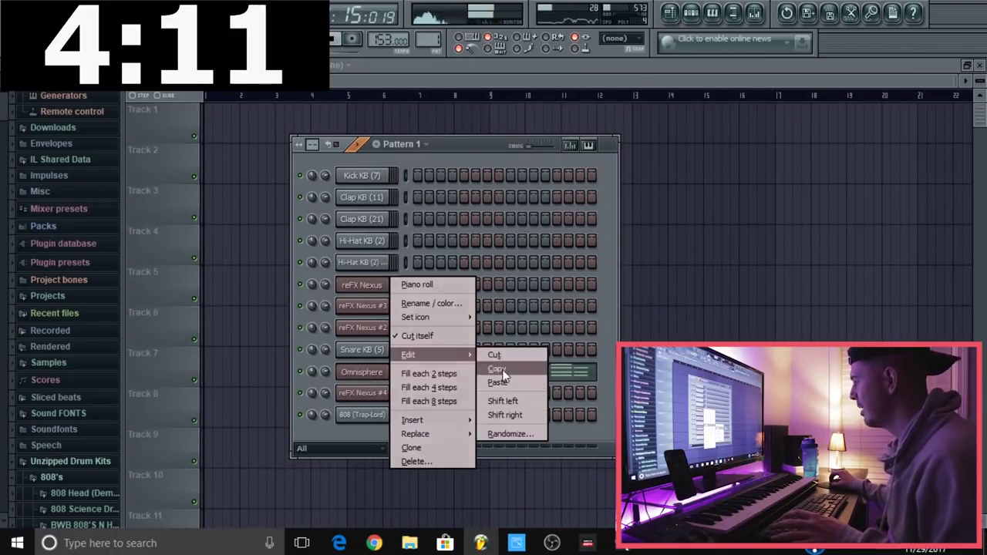
pyautogui.click(503, 379)
# Lower the reFX Nexus mixer track's level and load Gross Beat into its first effect slot.
pyautogui.click(379, 287)
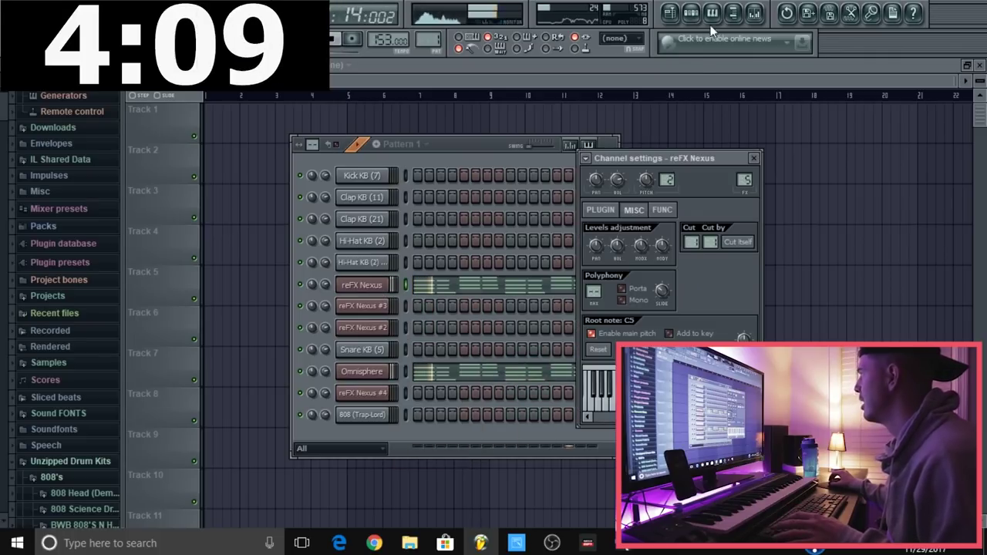
pyautogui.press('F9')
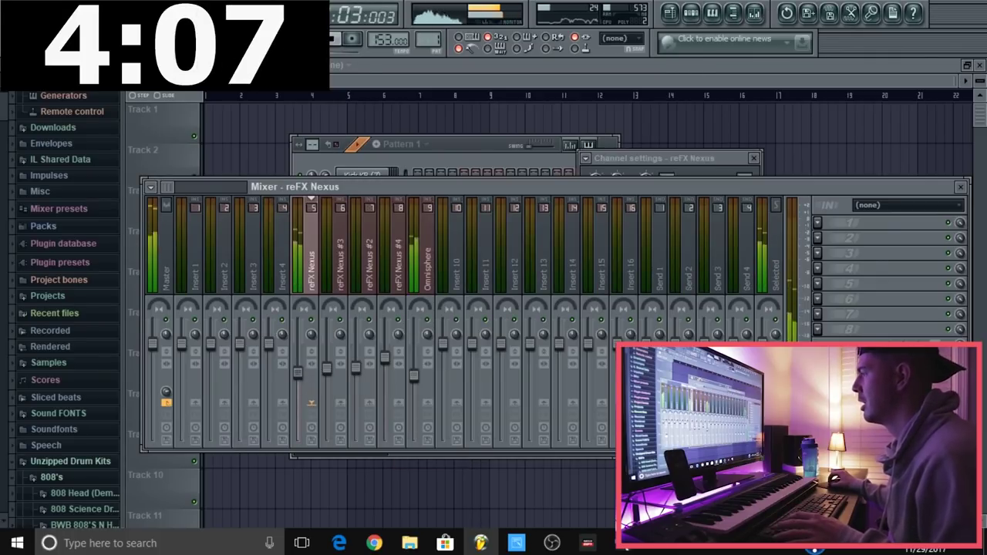
pyautogui.click(818, 221)
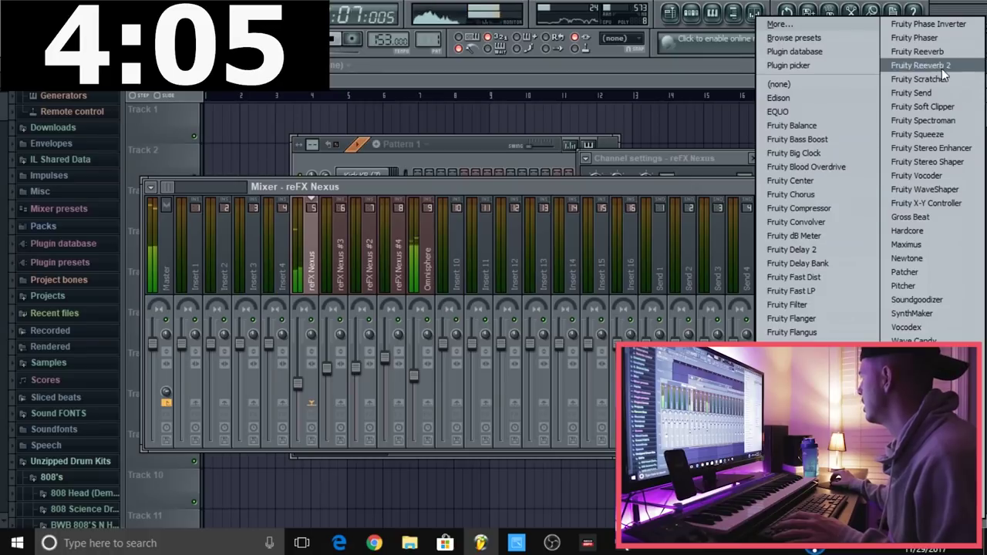
pyautogui.click(902, 219)
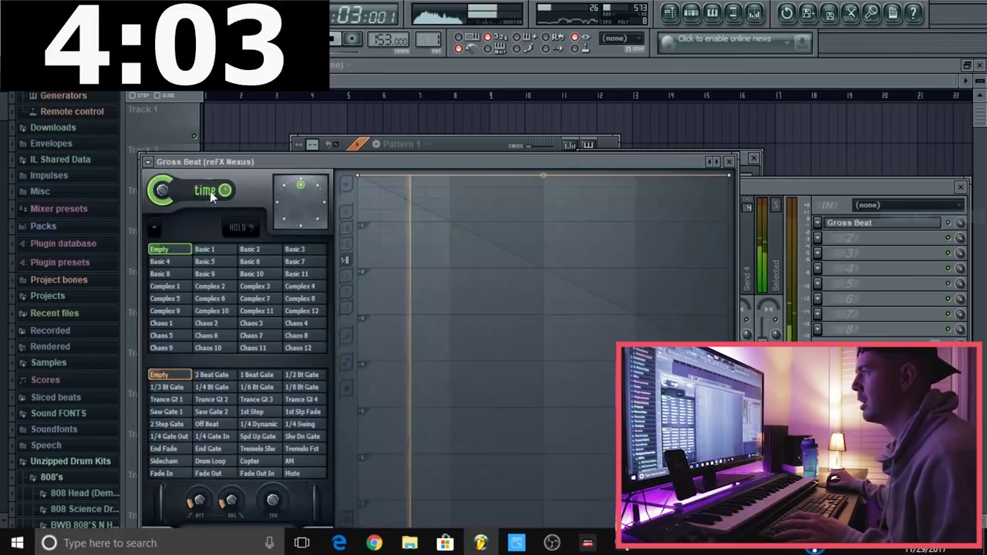
# Load the Momentary preset in Gross Beat and choose the 1/2 Speed time effect.
pyautogui.click(148, 162)
pyautogui.moveTo(202, 201)
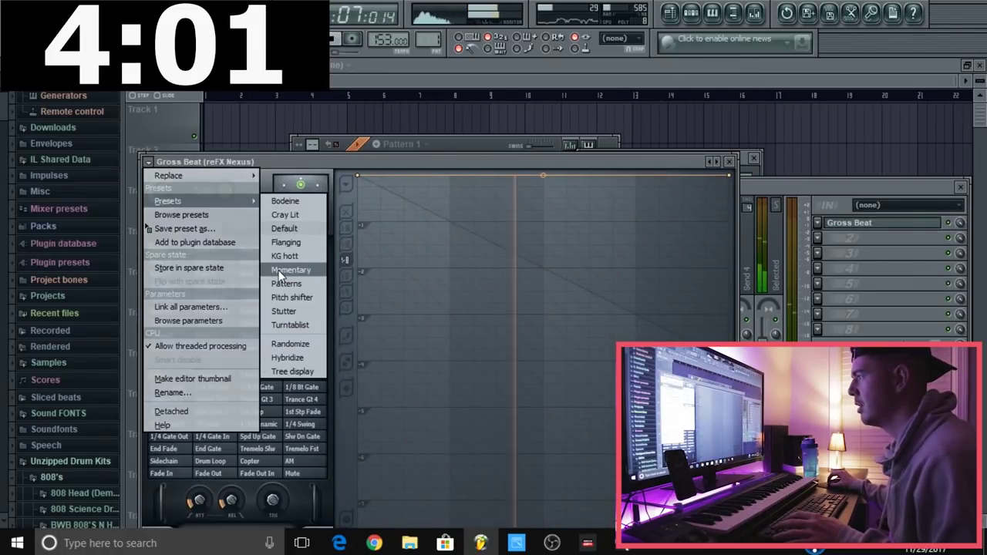
pyautogui.click(280, 271)
pyautogui.click(261, 337)
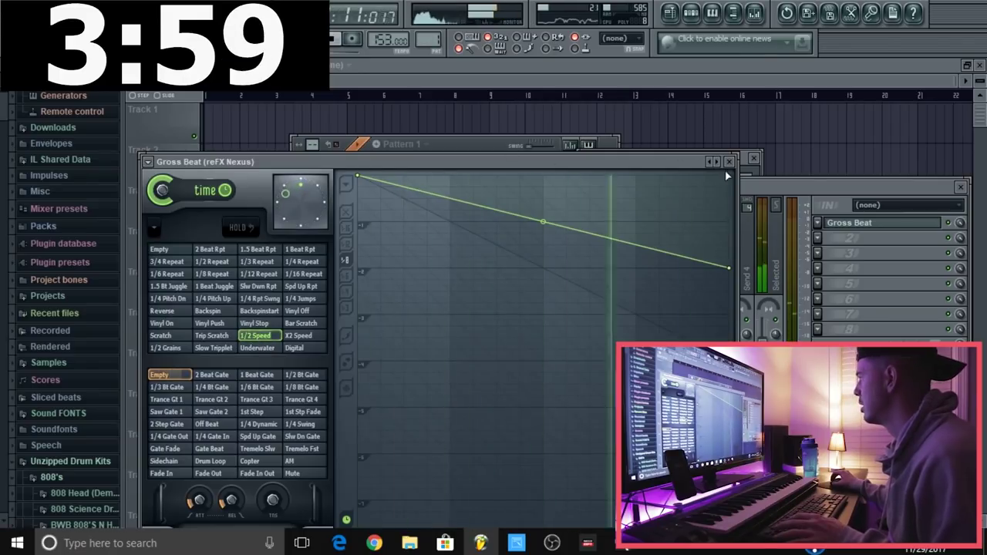
# Transpose all the reFX Nexus chord notes up one octave in the piano roll.
pyautogui.click(759, 187)
pyautogui.click(421, 145)
pyautogui.click(428, 284)
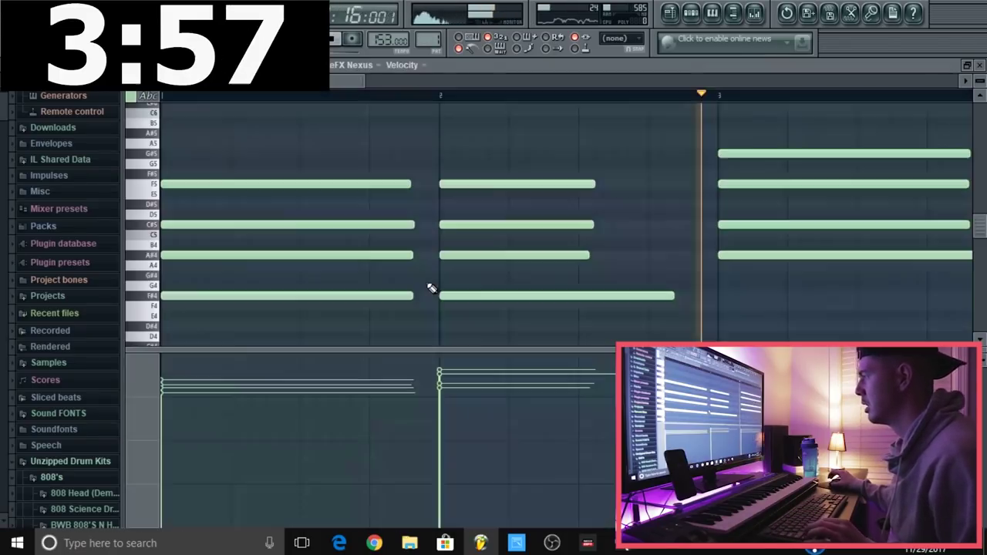
pyautogui.hotkey('ctrl', 'a')
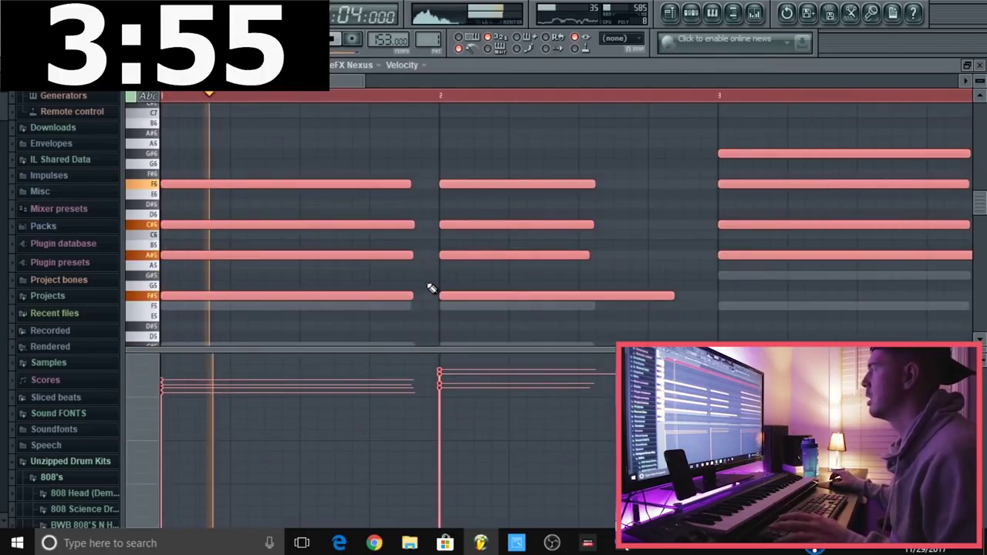
# Fill the Hi-Hat KB (2) channel with a hit every 2 steps and open its sample settings.
pyautogui.click(690, 13)
pyautogui.press('F6')
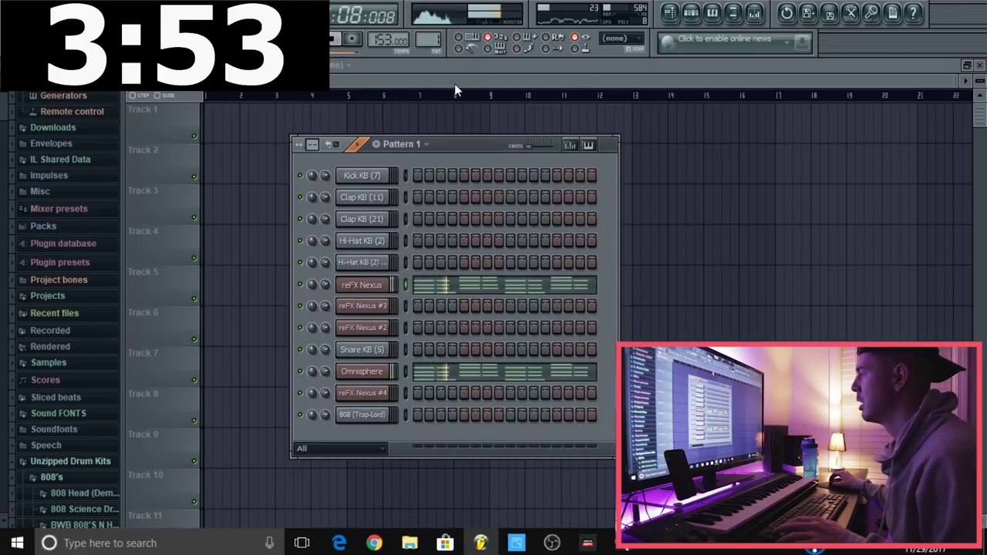
pyautogui.rightClick(390, 239)
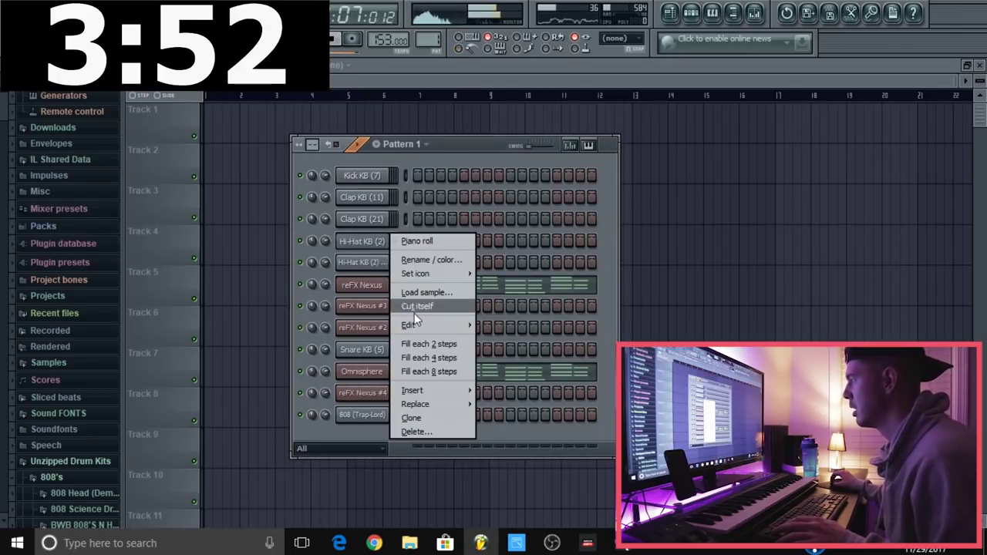
pyautogui.click(442, 343)
pyautogui.click(380, 241)
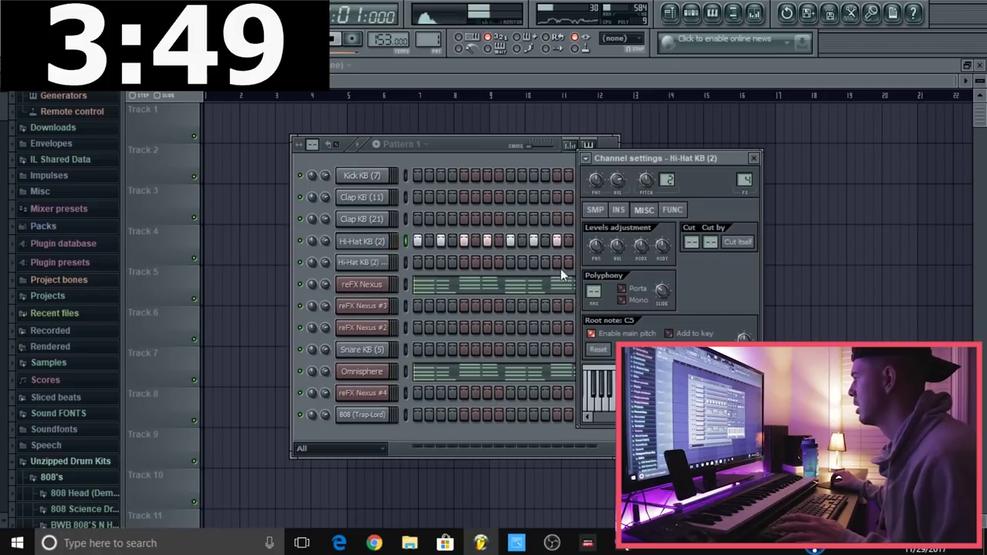
pyautogui.click(596, 209)
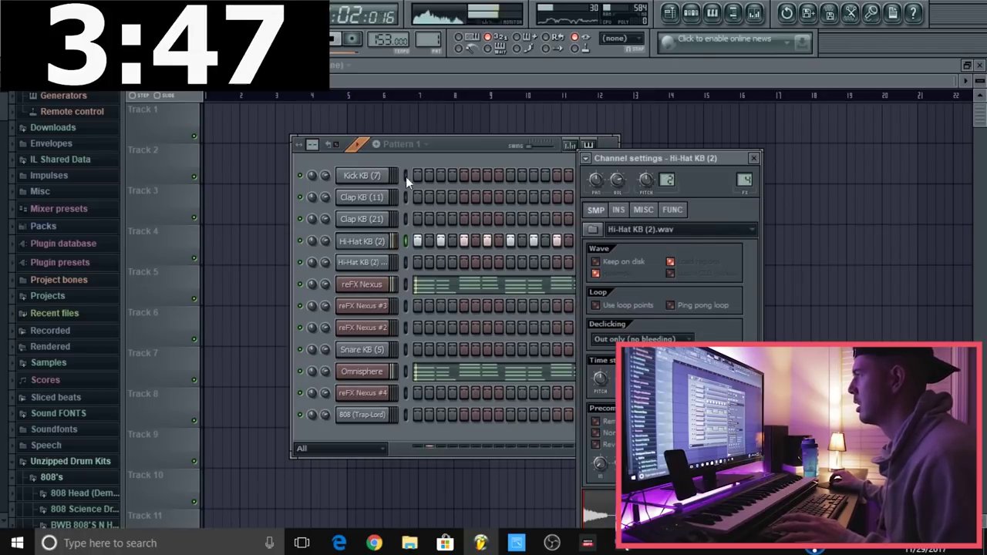
# Try out the Kick KB (7) and Clap KB (11) channels and record a clap rhythm on Clap KB (21).
pyautogui.click(376, 176)
pyautogui.click(403, 197)
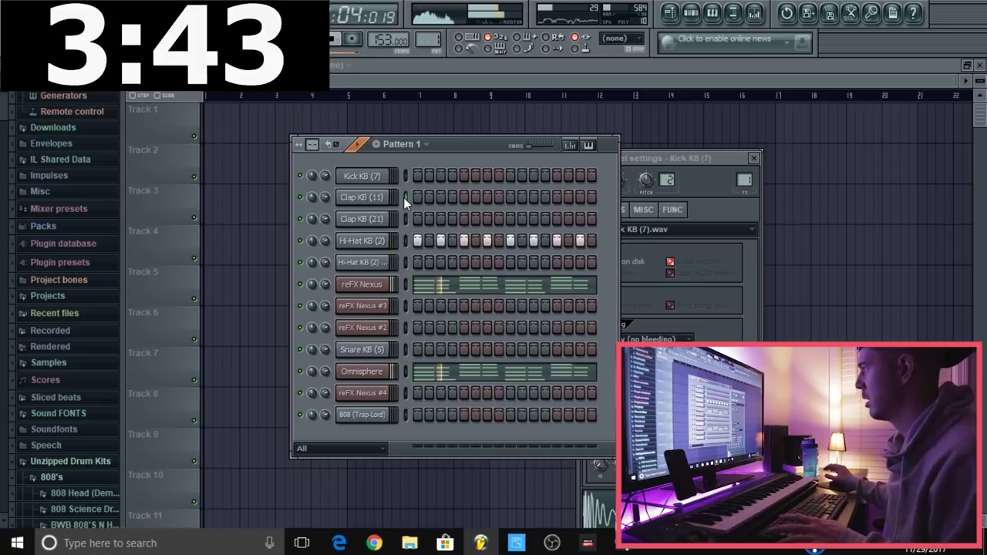
pyautogui.press('space')
pyautogui.press('space')
pyautogui.press('space')
pyautogui.moveTo(338, 154); pyautogui.dragTo(337, 159)
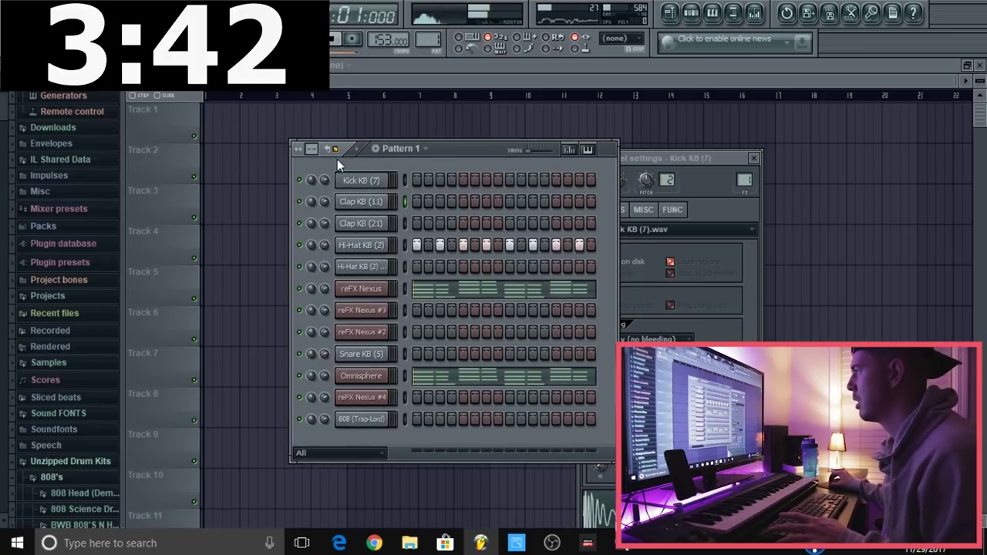
pyautogui.click(401, 224)
pyautogui.press('space')
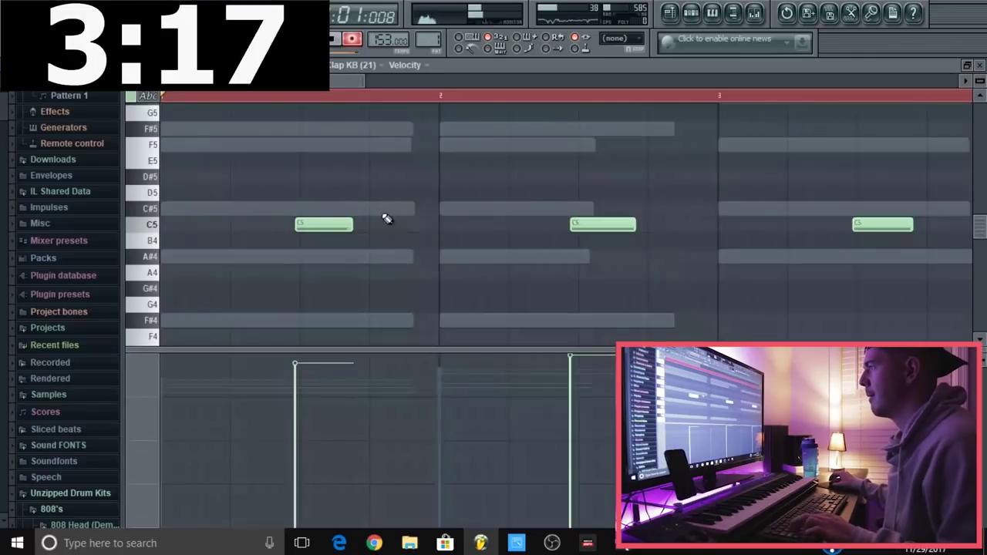
# Quantize all the recorded Clap KB (21) notes, switch off recording and play the pattern back.
pyautogui.hotkey('ctrl', 'a')
pyautogui.hotkey('ctrl', 'd')
pyautogui.click(230, 99)
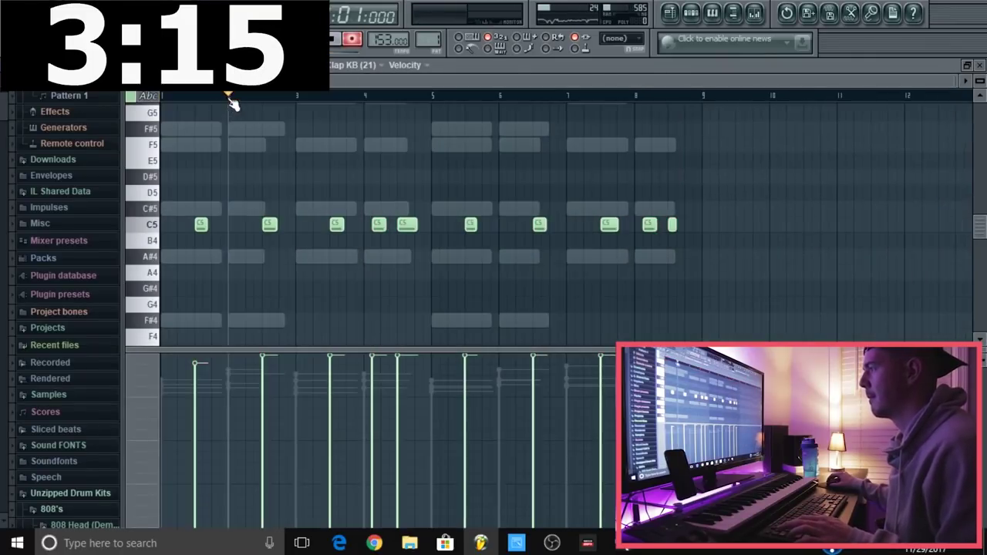
pyautogui.click(353, 42)
pyautogui.press('space')
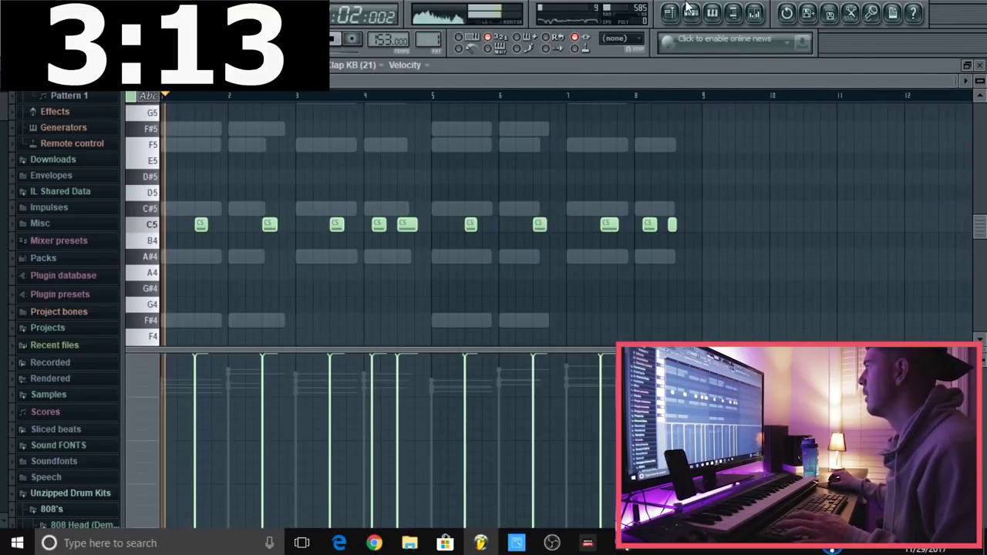
# Record a melody on the reFX Nexus #2 channel and open its notes in the piano roll.
pyautogui.click(690, 14)
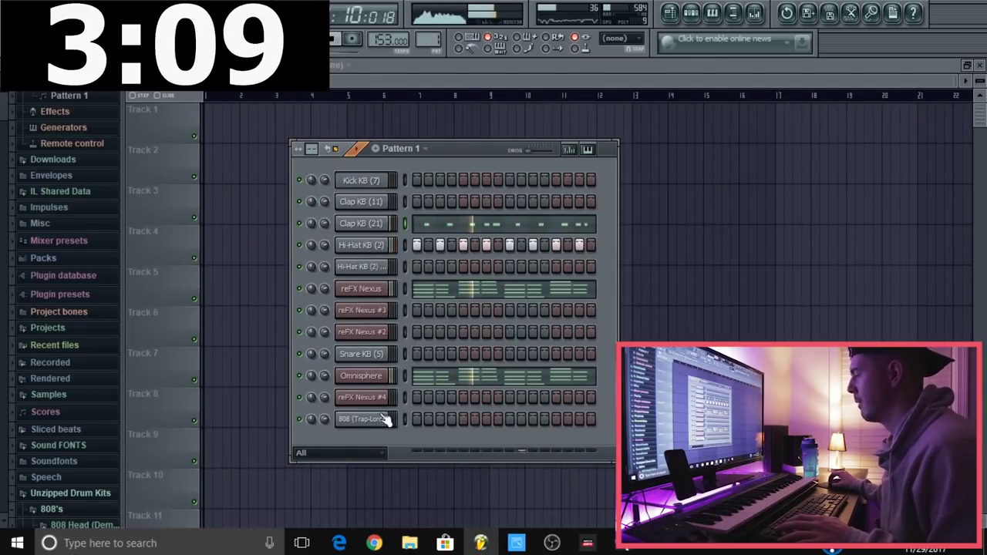
pyautogui.click(379, 354)
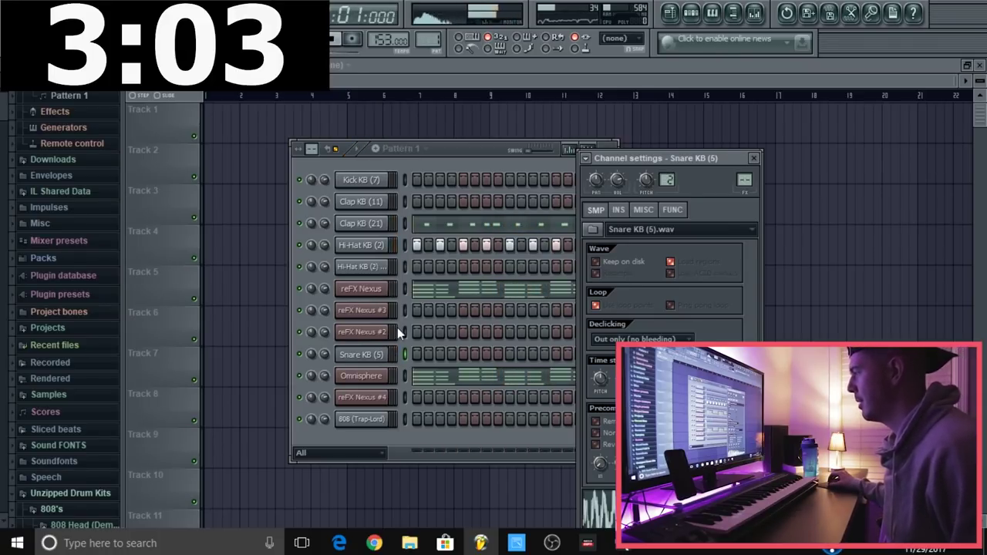
pyautogui.click(400, 332)
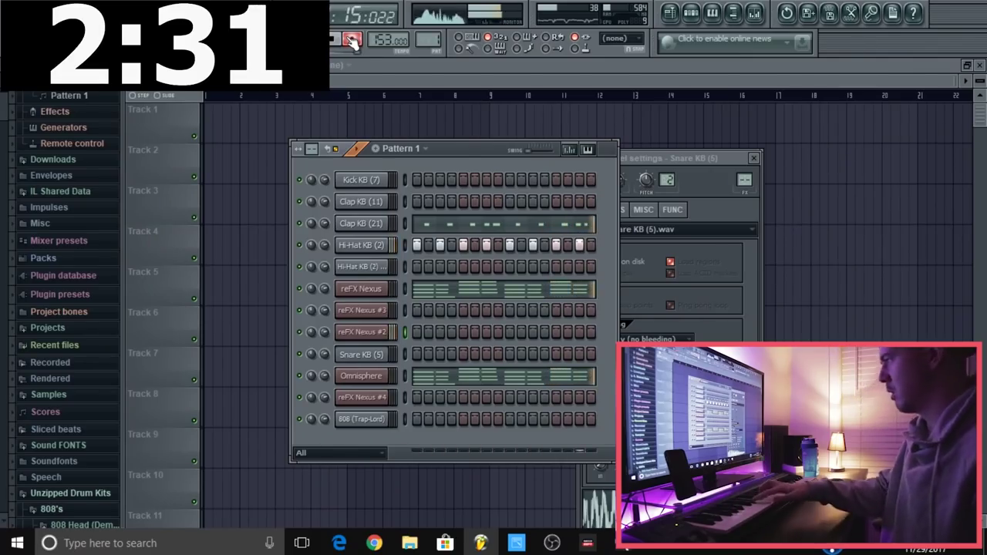
pyautogui.press('space')
pyautogui.click(475, 337)
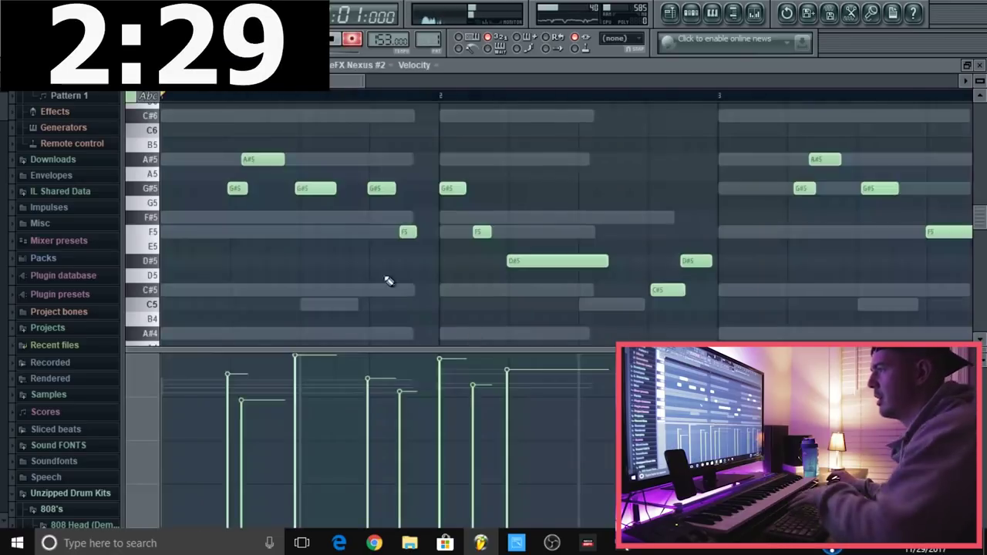
# Quantize all the recorded reFX Nexus #2 melody notes, switch off recording and play the pattern back.
pyautogui.hotkey('ctrl', 'a')
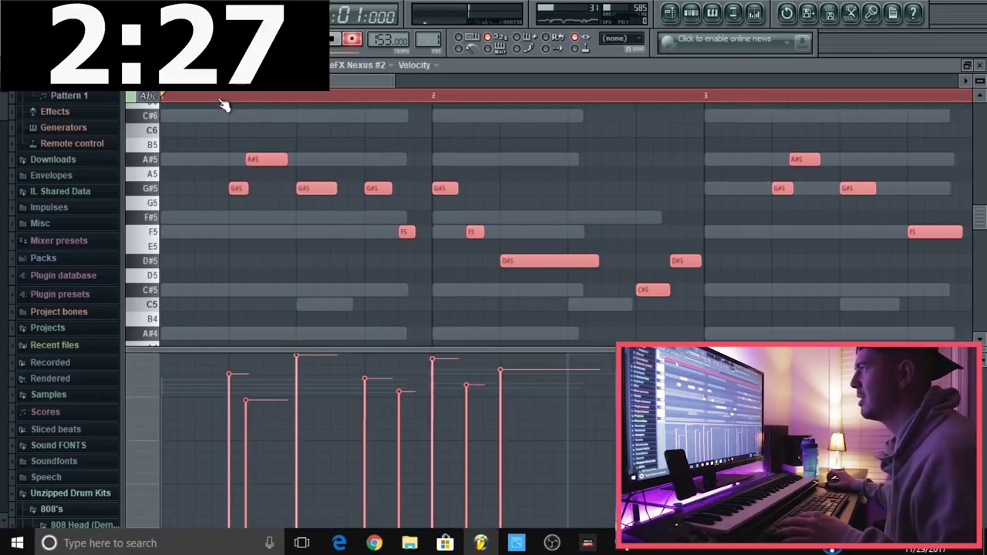
pyautogui.scroll(-2, 222, 99)
pyautogui.click(220, 97)
pyautogui.press('space')
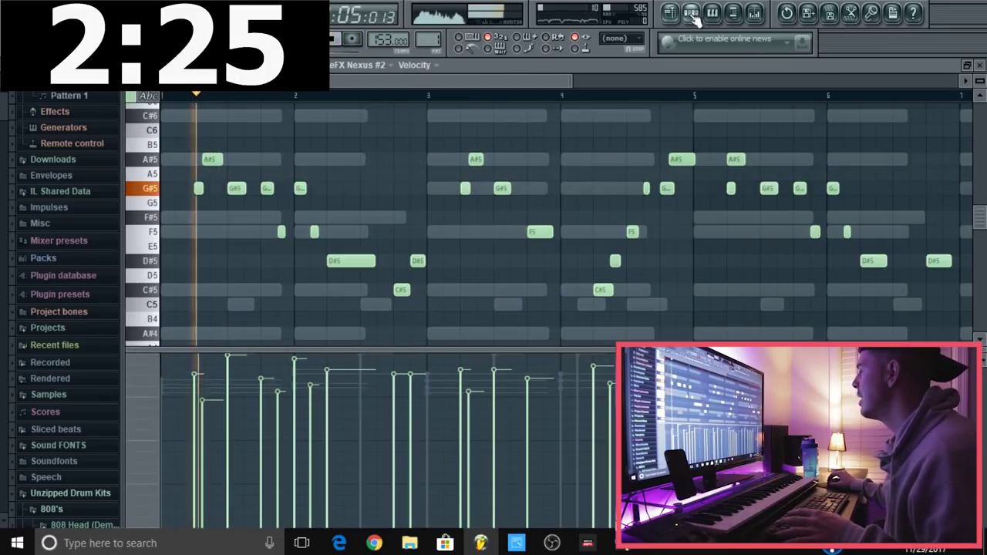
# Bring up the reFX Nexus #2 channel's mixer track and load Gross Beat into its first effect slot.
pyautogui.click(693, 15)
pyautogui.press('space')
pyautogui.click(377, 333)
pyautogui.press('space')
pyautogui.click(446, 218)
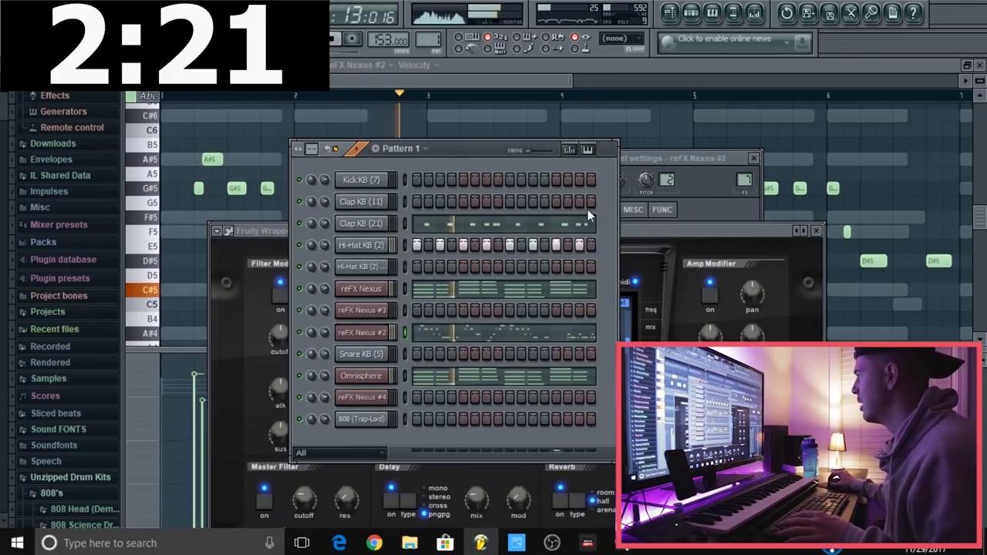
pyautogui.click(665, 160)
pyautogui.click(754, 13)
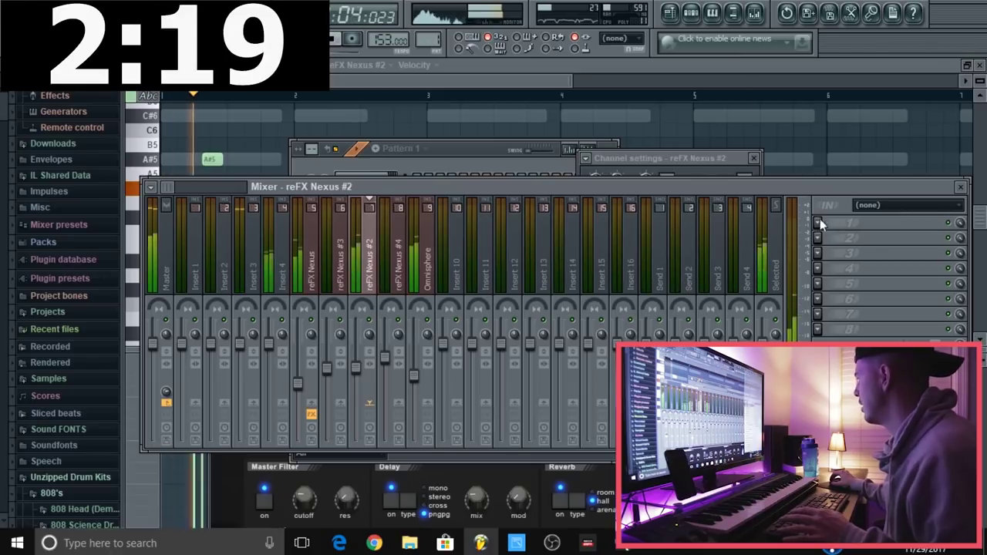
pyautogui.click(818, 223)
pyautogui.click(911, 218)
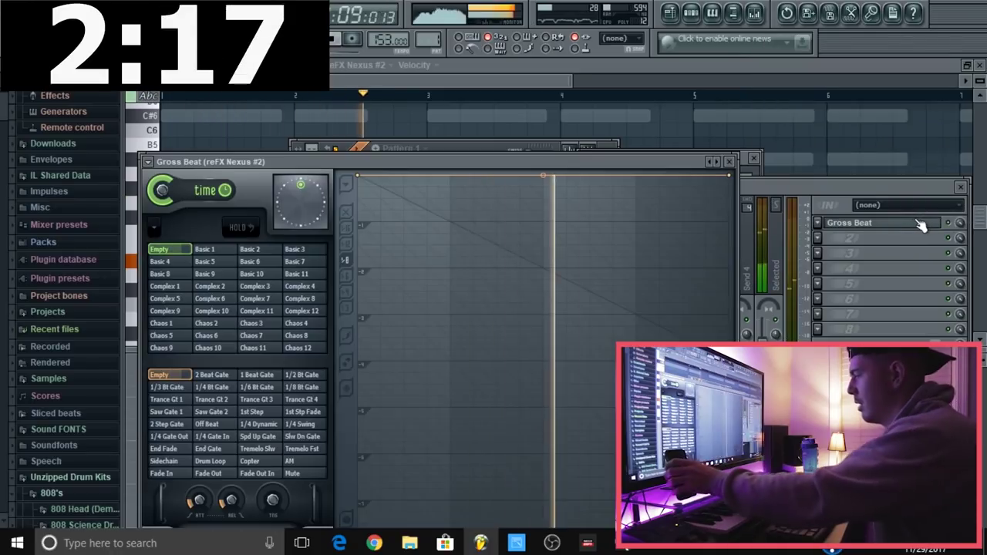
# Switch Gross Beat to the preset with the repeat and scratch effects and activate its 1/2 Speed time effect.
pyautogui.click(147, 162)
pyautogui.moveTo(212, 202)
pyautogui.click(307, 270)
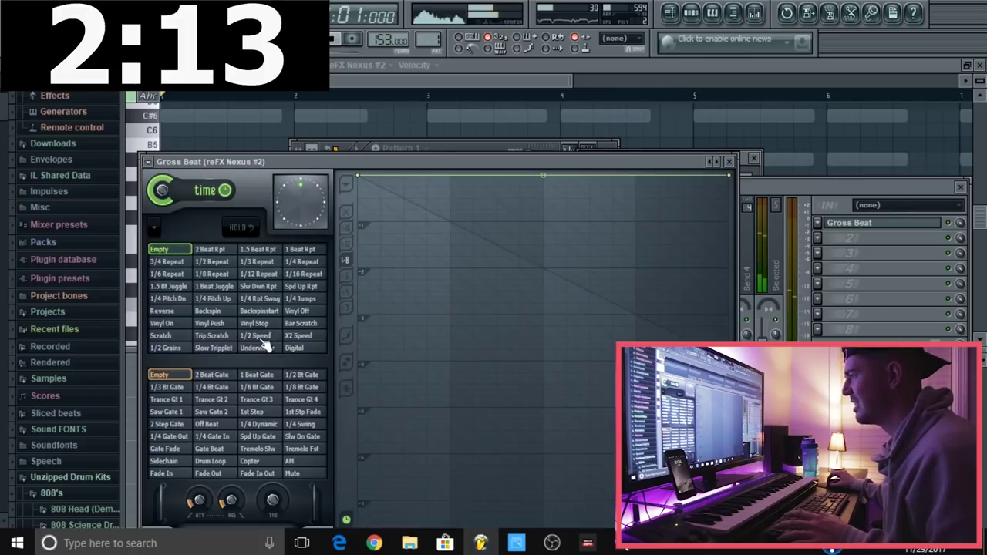
pyautogui.click(263, 337)
# Transpose all the reFX Nexus #2 melody notes up one octave and check the channel's mixer track.
pyautogui.click(670, 13)
pyautogui.click(691, 13)
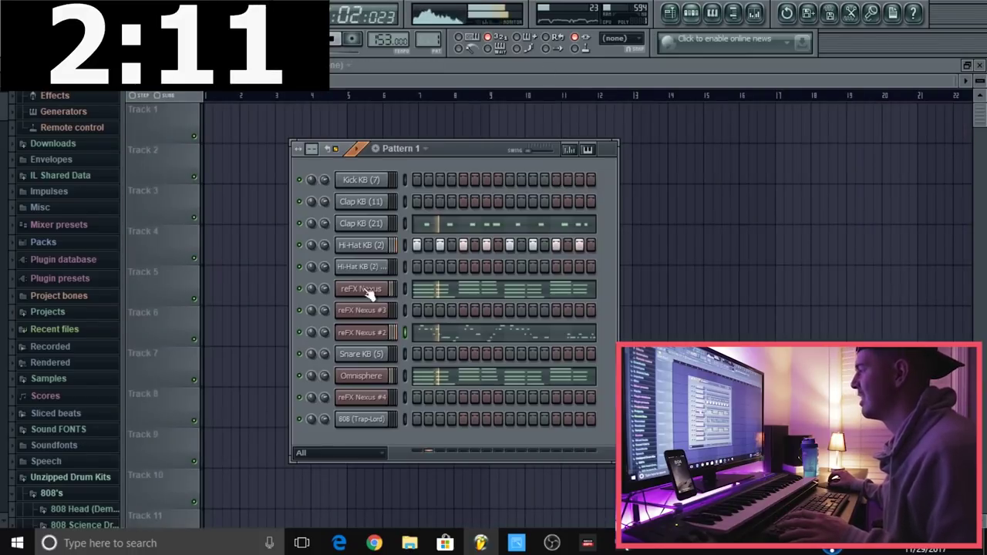
pyautogui.click(436, 330)
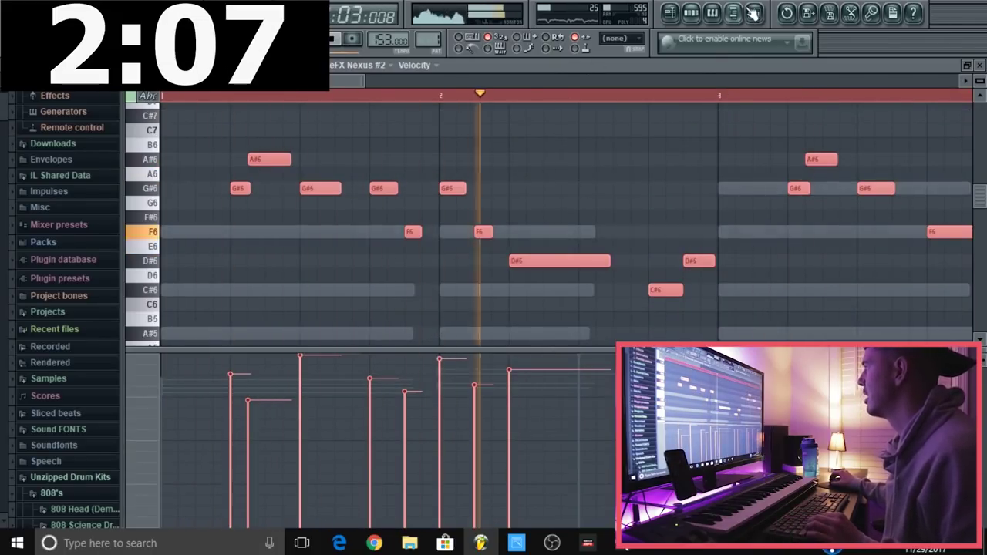
pyautogui.press('F9')
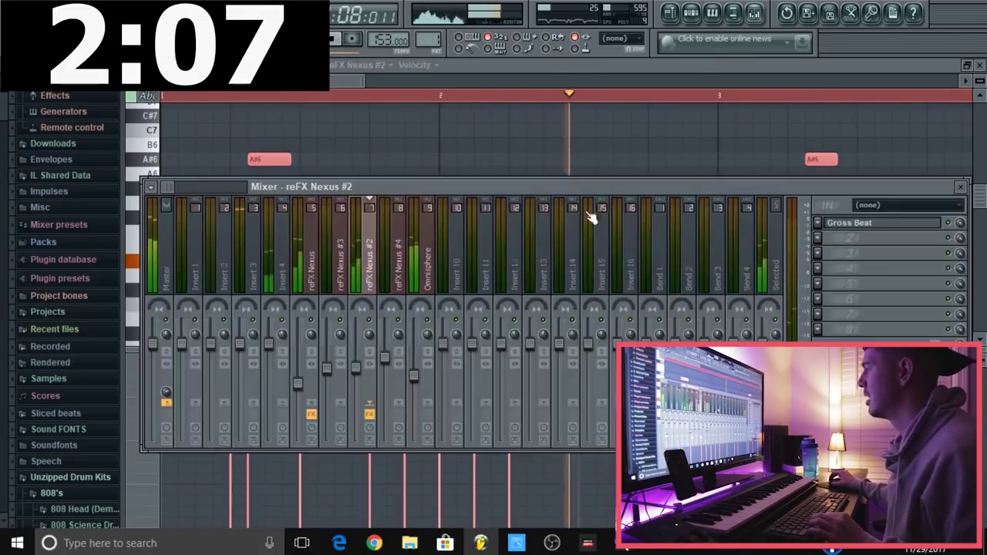
# Record a kick rhythm on the Kick KB (7) channel and quantize all its notes.
pyautogui.click(670, 14)
pyautogui.click(691, 14)
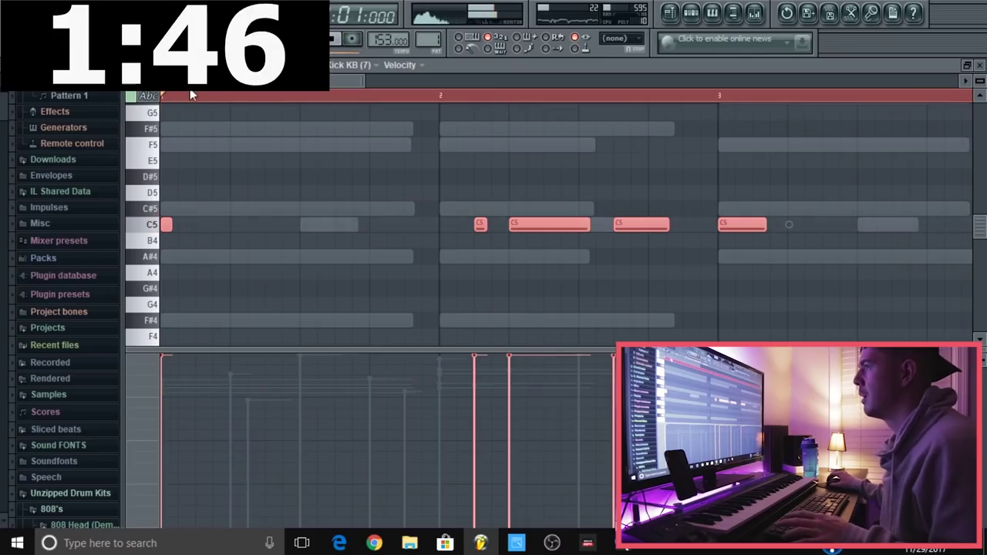
pyautogui.click(191, 95)
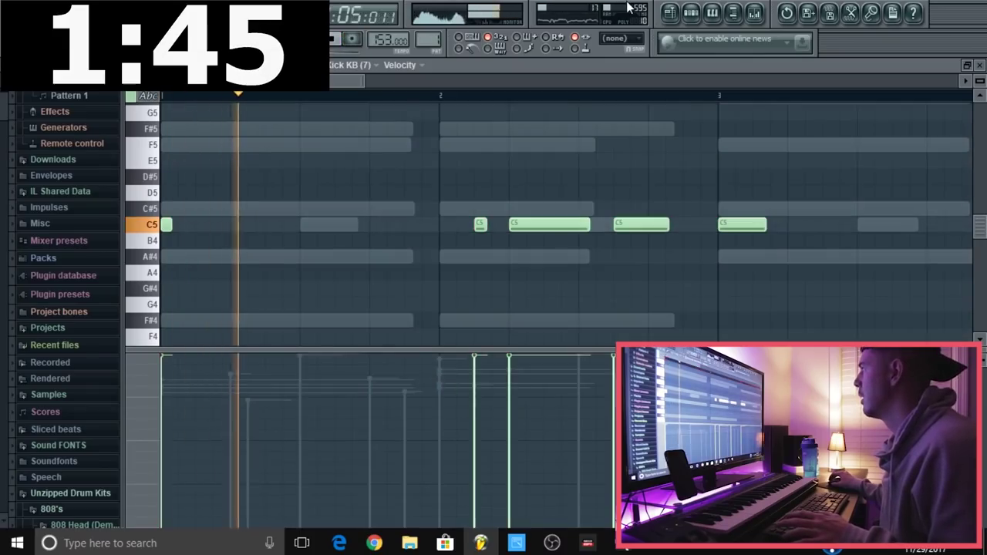
# Add a Snare KB (5) hit on step 9 of Pattern 1 and stop the playback.
pyautogui.click(670, 13)
pyautogui.click(691, 14)
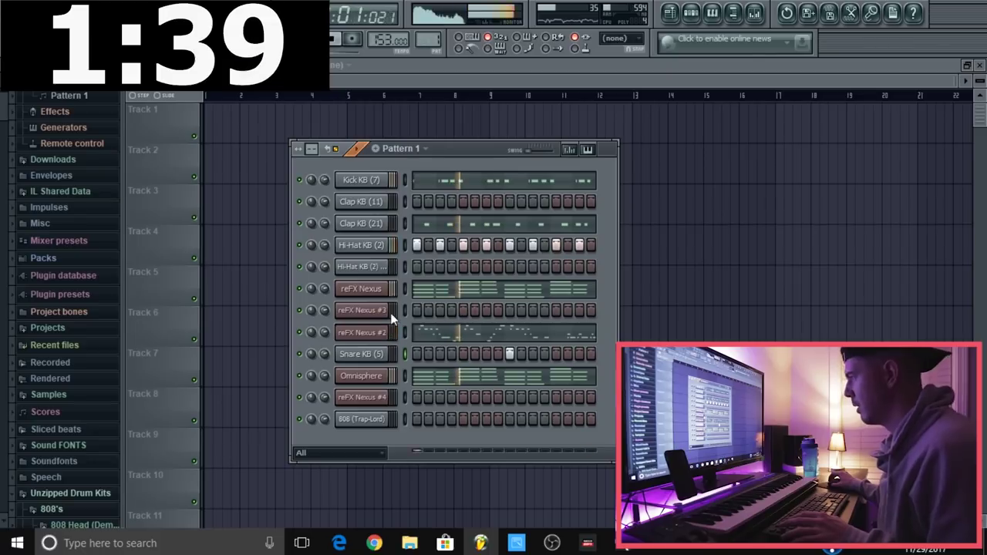
pyautogui.press('space')
# Try out the reFX Nexus #3 channel over the playing pattern and open the reFX Nexus #4 instrument.
pyautogui.press('space')
pyautogui.press('space')
pyautogui.press('space')
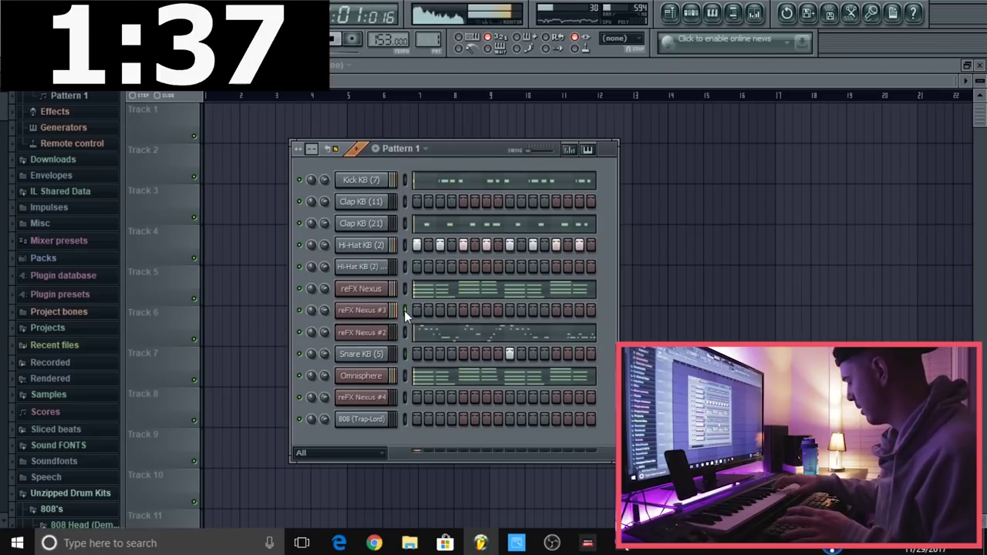
pyautogui.click(389, 398)
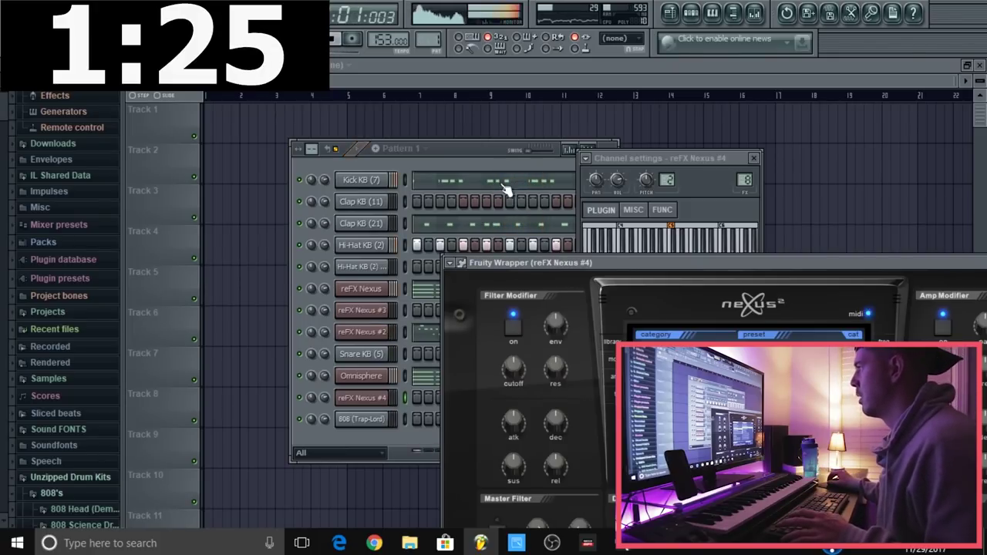
# Shift the first two Kick KB (7) notes of bar 6 slightly later to match the rhythm of bar 2.
pyautogui.click(487, 152)
pyautogui.click(474, 179)
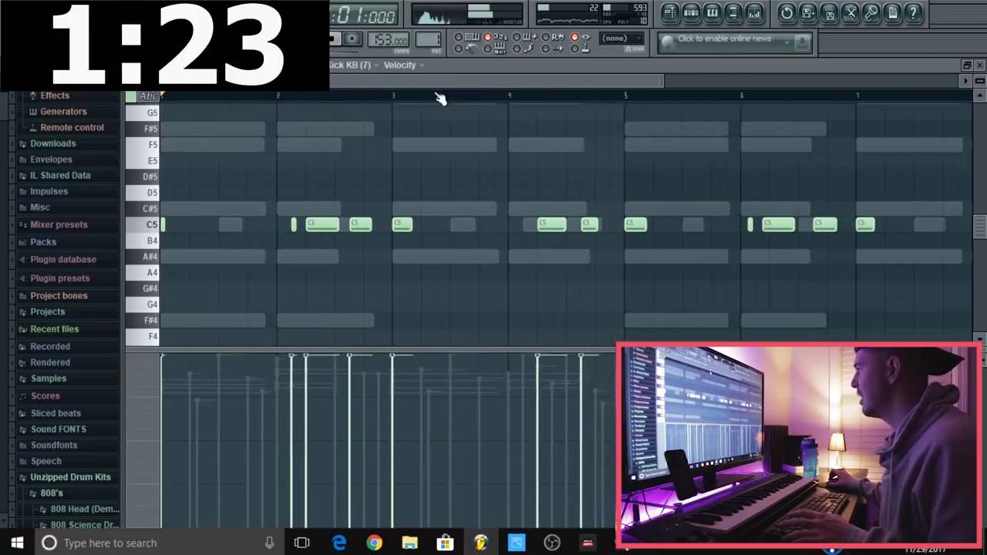
pyautogui.scroll(-3, 440, 99)
pyautogui.press('space')
pyautogui.rightClick(505, 225)
pyautogui.click(507, 226)
pyautogui.moveTo(517, 226); pyautogui.dragTo(521, 226)
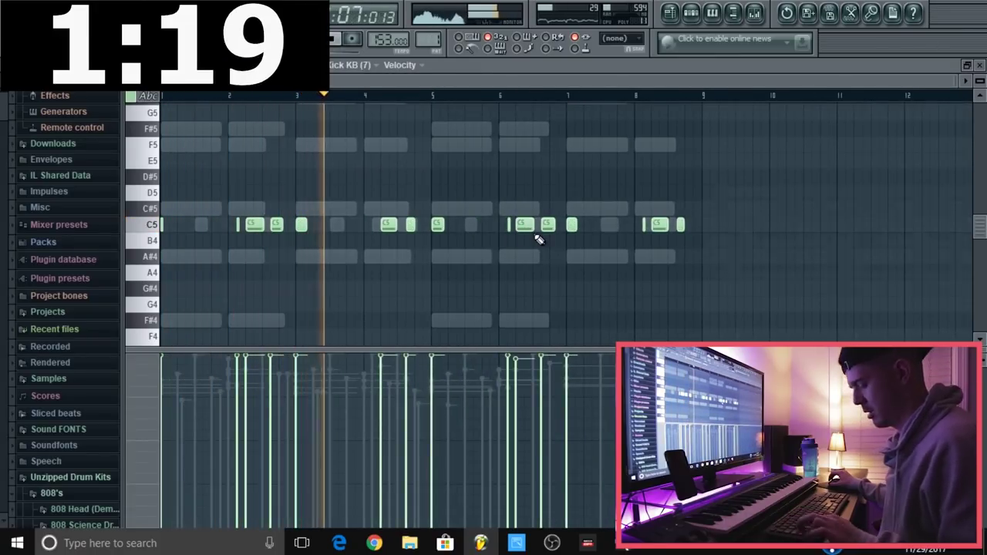
pyautogui.hotkey('ctrl', 'a')
pyautogui.click(671, 14)
pyautogui.press('space')
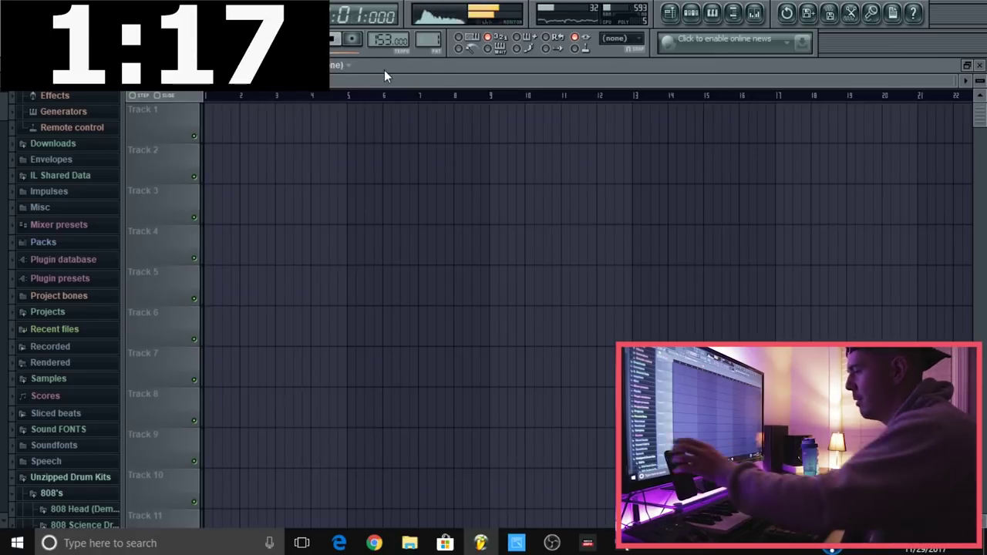
# Record a sparse melody on the reFX Nexus #4 channel, quantize all its notes and switch off recording.
pyautogui.click(692, 13)
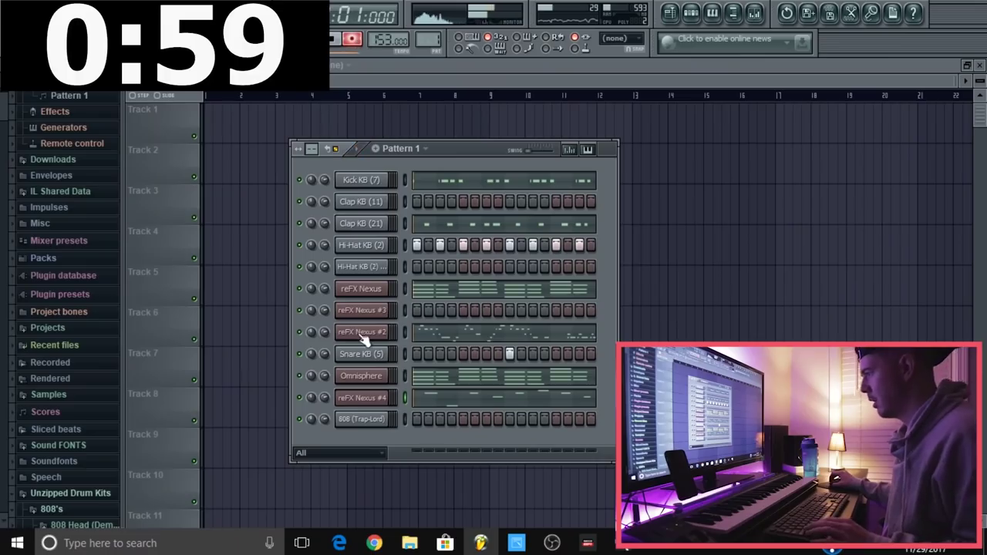
pyautogui.press('F7')
pyautogui.hotkey('ctrl', 'a')
pyautogui.scroll(-2, 260, 106)
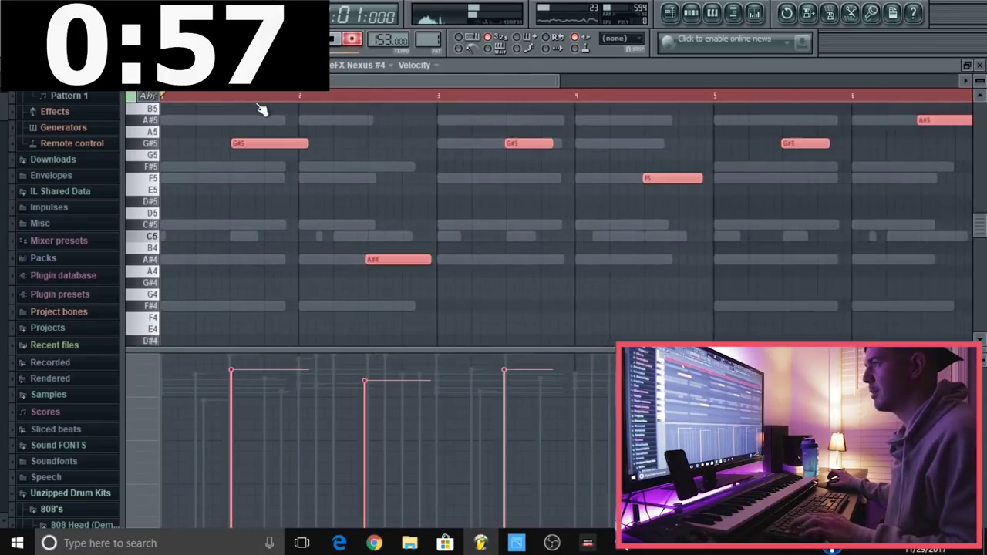
pyautogui.doubleClick(183, 96)
pyautogui.click(338, 43)
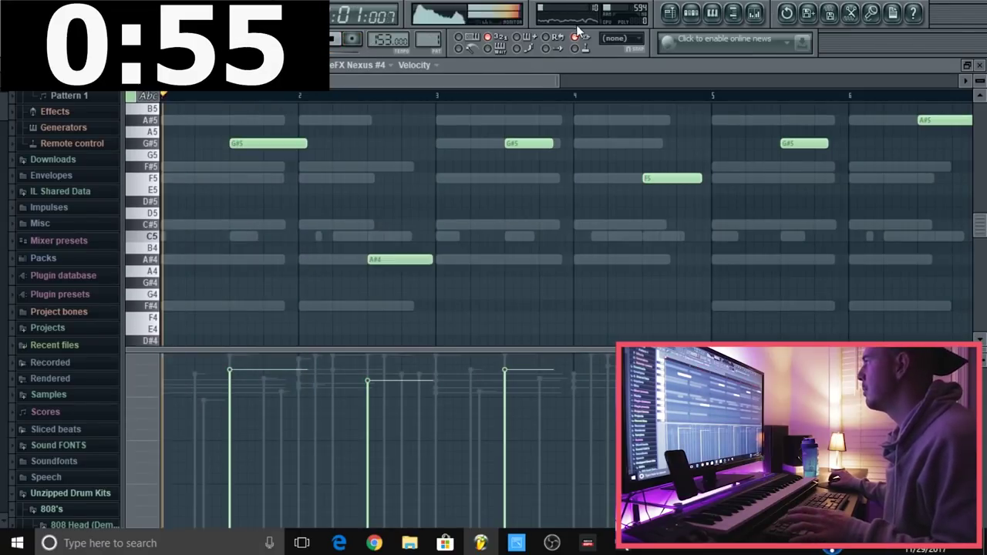
# Clone Pattern 1 with all its channels into a new pattern.
pyautogui.press('F6')
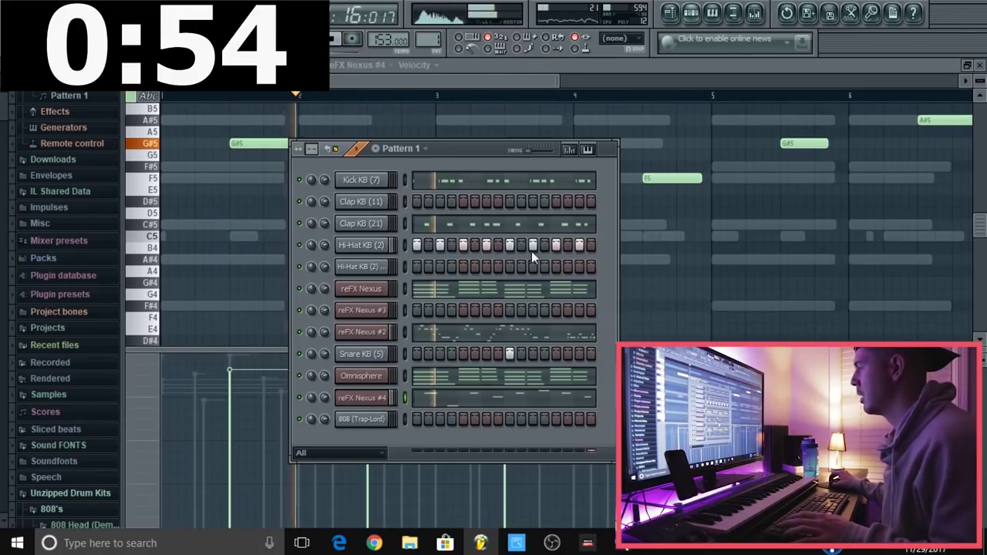
pyautogui.click(400, 148)
pyautogui.click(469, 240)
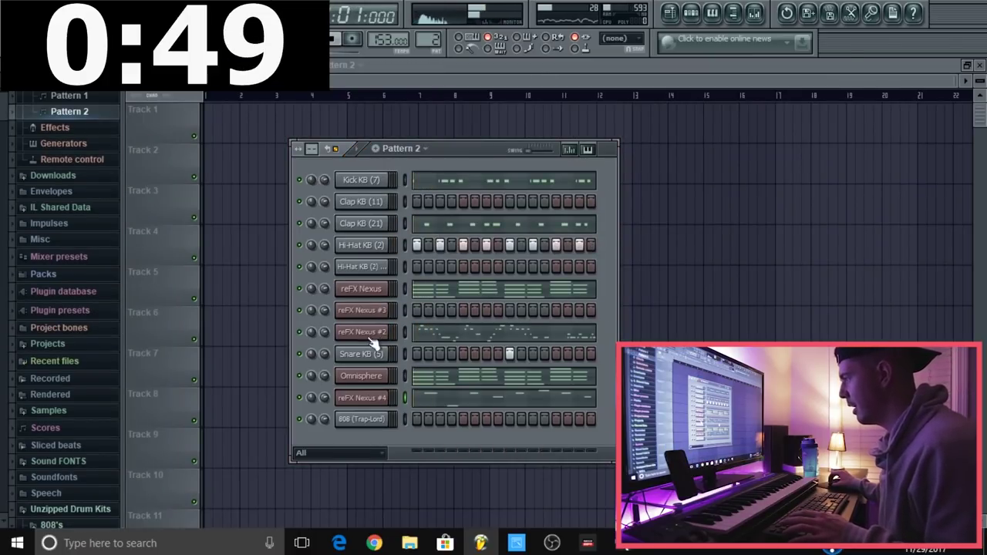
# Clear the reFX Nexus #4 notes from Pattern 2 and play the pattern back.
pyautogui.rightClick(379, 338)
pyautogui.click(365, 330)
pyautogui.rightClick(387, 399)
pyautogui.moveTo(445, 406)
pyautogui.click(491, 406)
pyautogui.press('space')
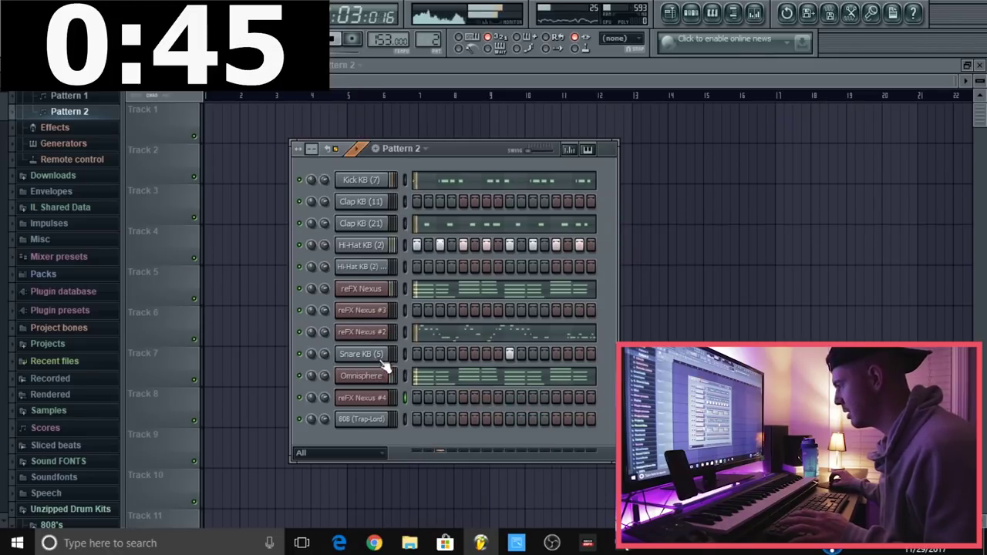
# Clear the hi-hat, snare, clap and kick channels from Pattern 2, keeping the chords and the reFX Nexus #2 melody.
pyautogui.rightClick(390, 247)
pyautogui.moveTo(430, 311)
pyautogui.click(499, 311)
pyautogui.rightClick(364, 186)
pyautogui.click(498, 264)
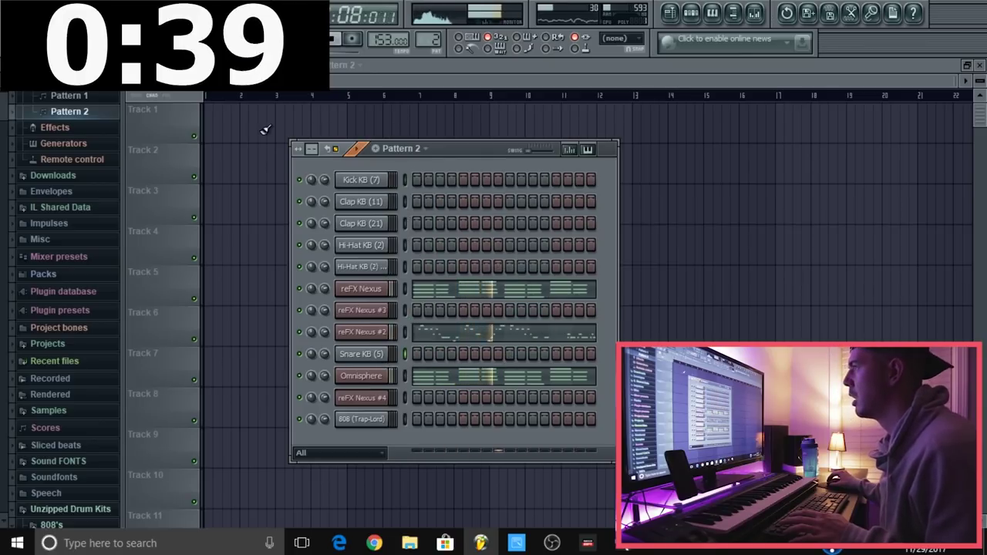
# Place Pattern 2 at bar 1 and Pattern 1 at bar 9 on Track 1 of the playlist.
pyautogui.moveTo(264, 133); pyautogui.dragTo(243, 135)
pyautogui.click(695, 16)
pyautogui.click(403, 149)
pyautogui.click(406, 168)
pyautogui.click(497, 124)
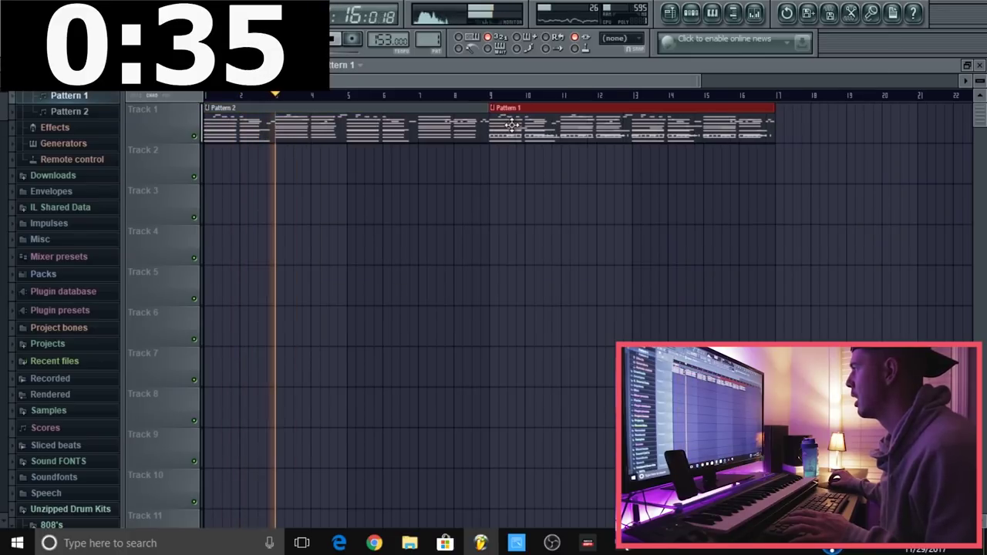
# Record bass notes on the 808 (Trap-Lord) channel in Pattern 1 and mute that channel.
pyautogui.click(690, 13)
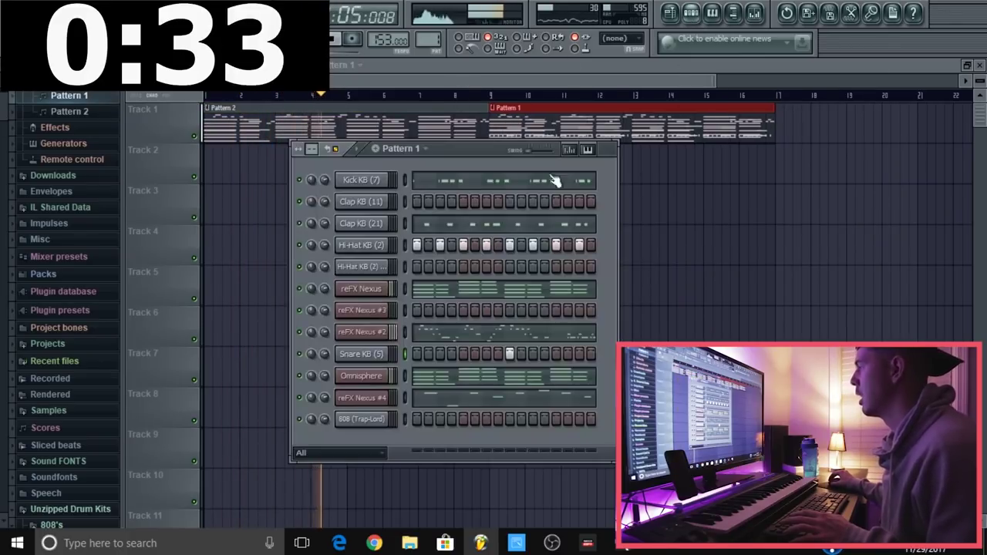
pyautogui.click(410, 151)
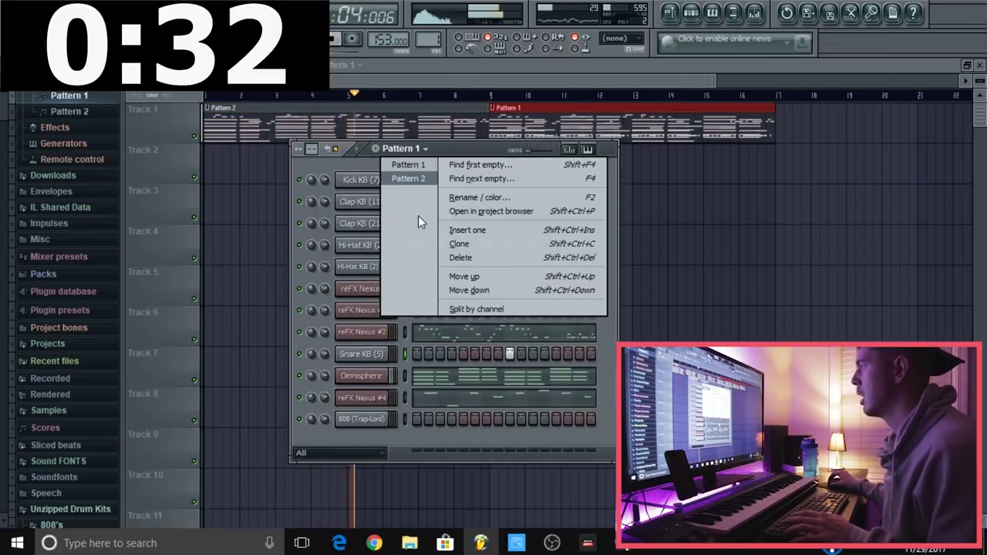
pyautogui.click(409, 161)
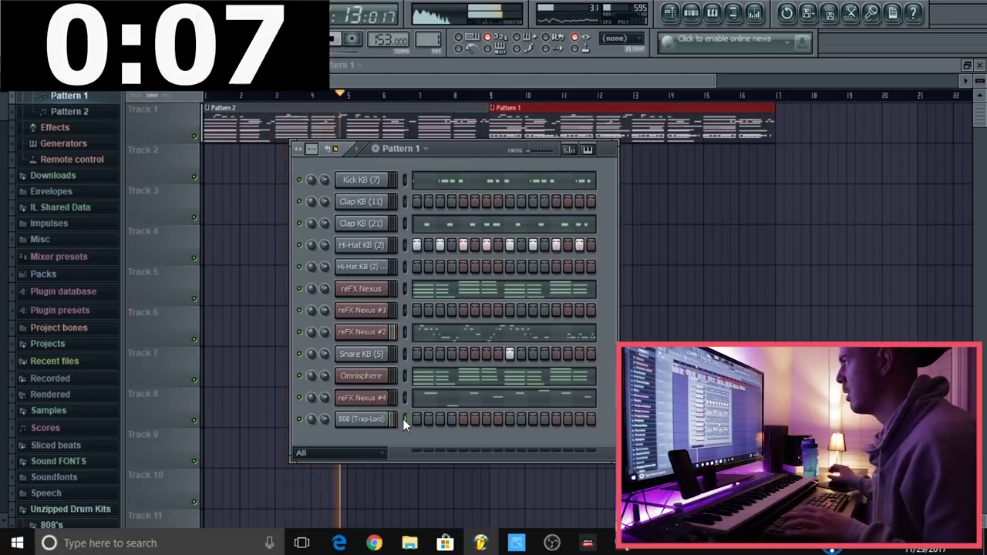
pyautogui.press('space')
pyautogui.press('space')
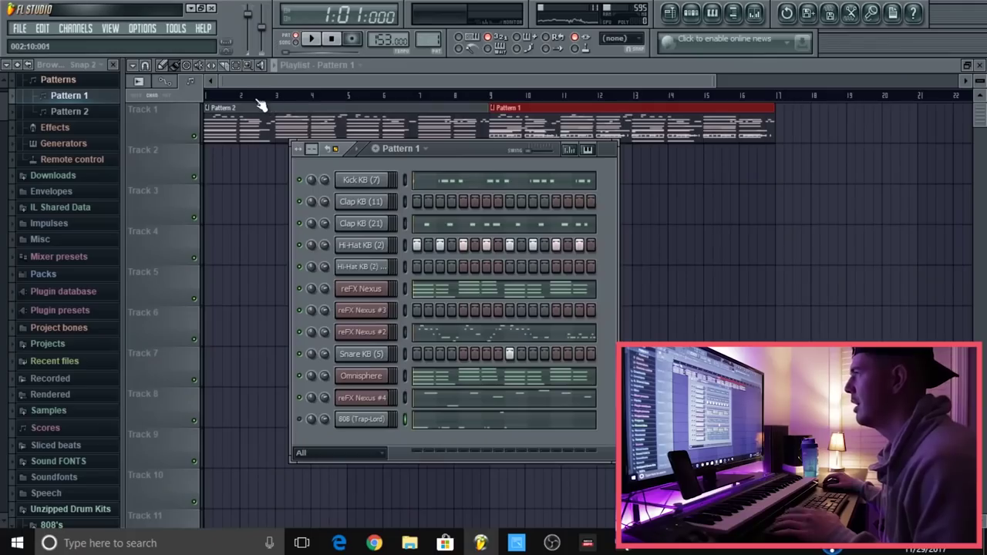
# Play the song arrangement from the start and add another Pattern 1 clip at bar 17 on Track 1.
pyautogui.click(368, 77)
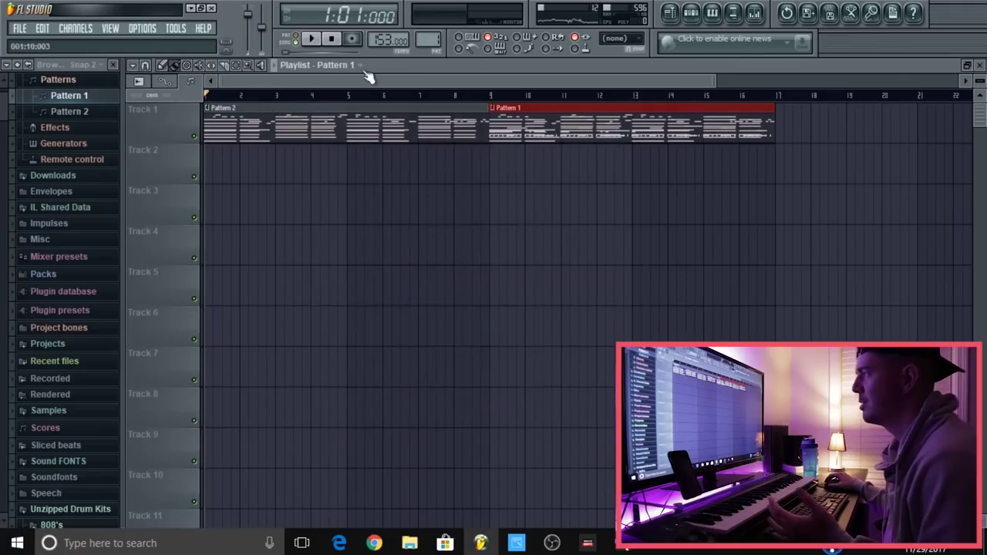
pyautogui.scroll(-2, 432, 106)
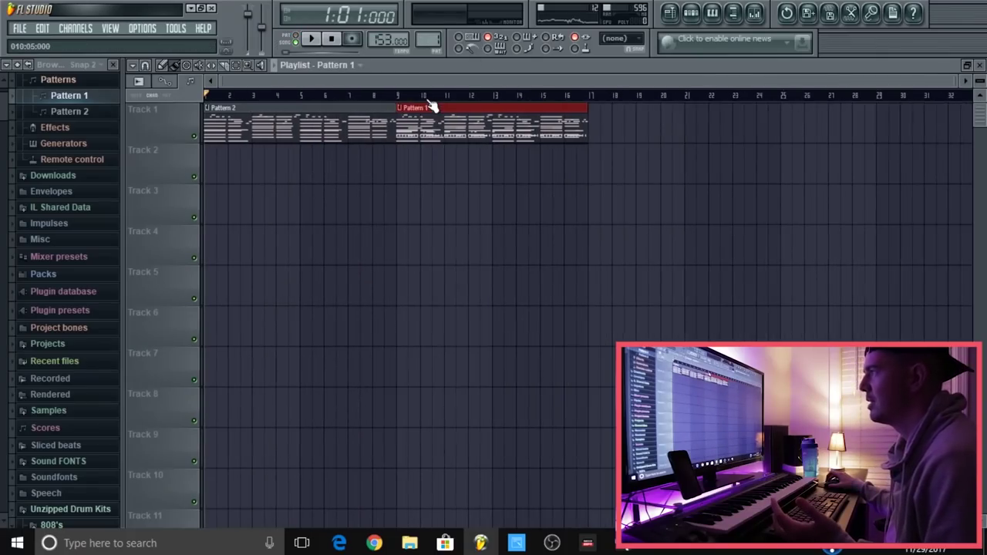
pyautogui.click(694, 13)
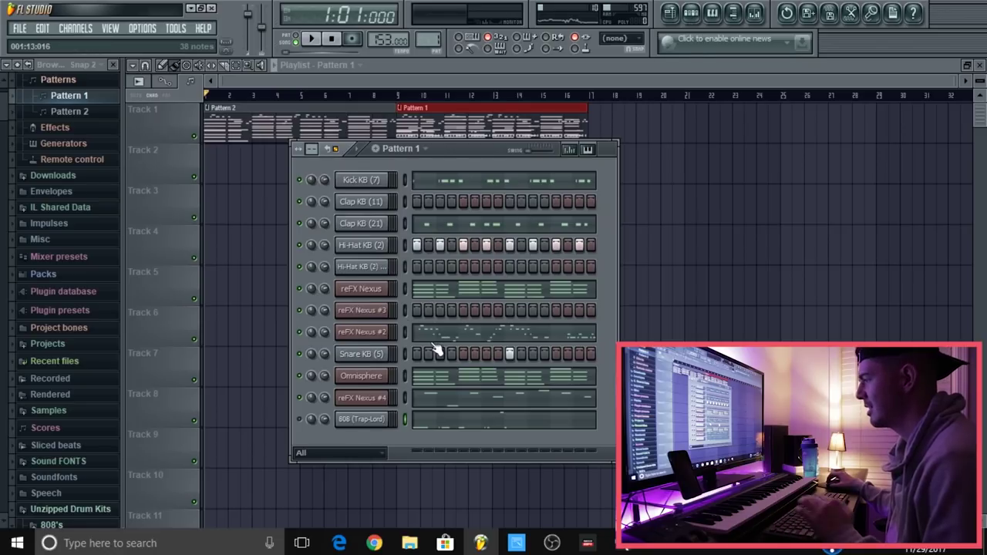
pyautogui.press('space')
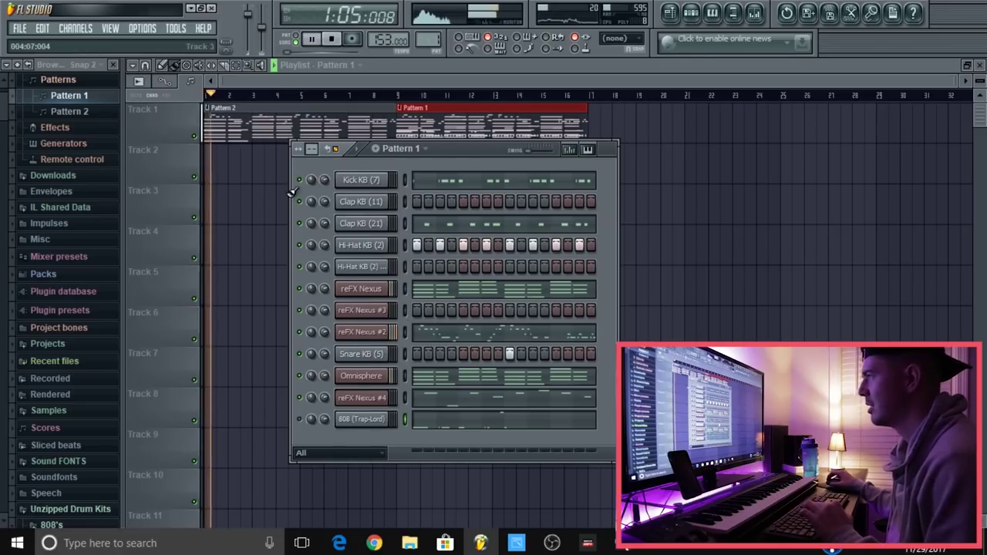
pyautogui.click(264, 79)
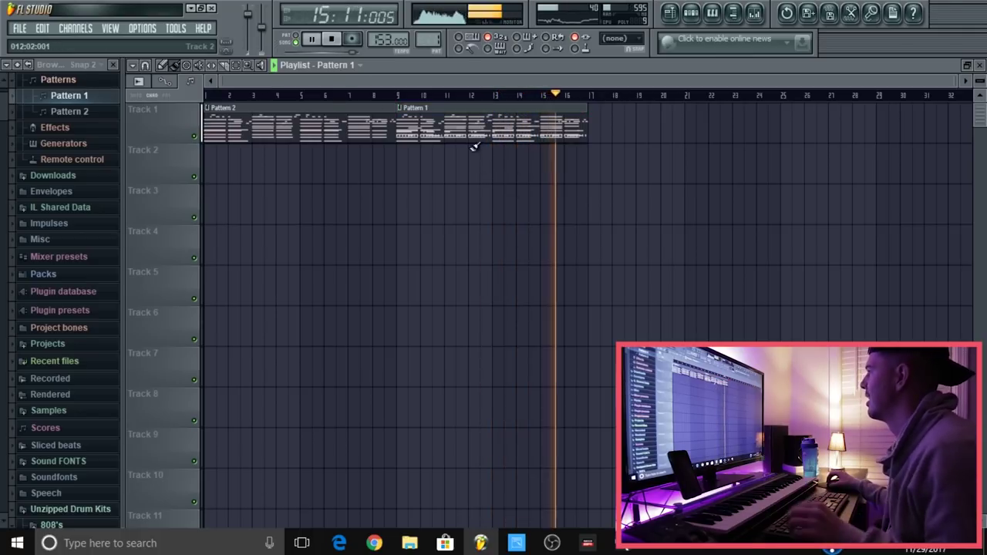
pyautogui.moveTo(459, 127)
pyautogui.mouseDown()
pyautogui.moveTo(625, 108)
pyautogui.moveTo(649, 122)
pyautogui.mouseUp()
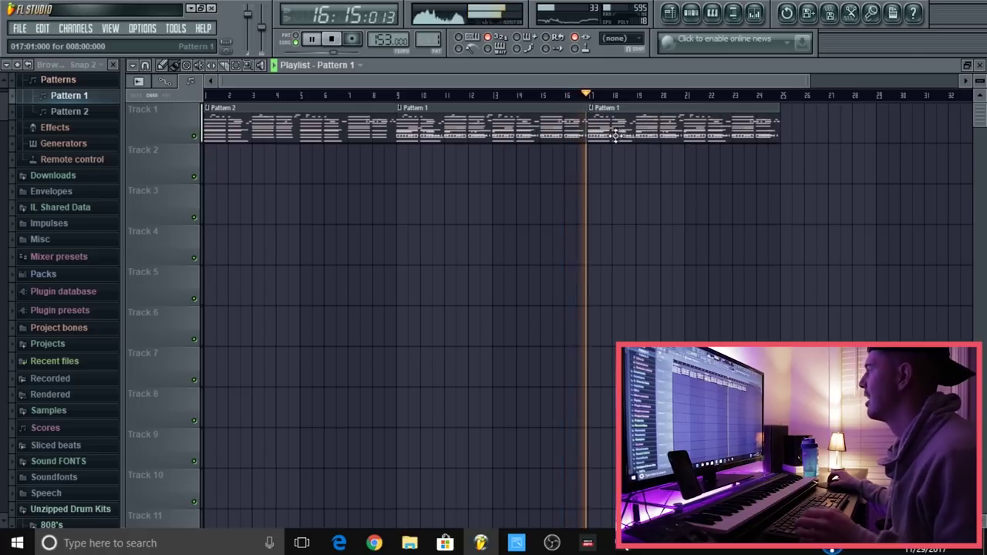